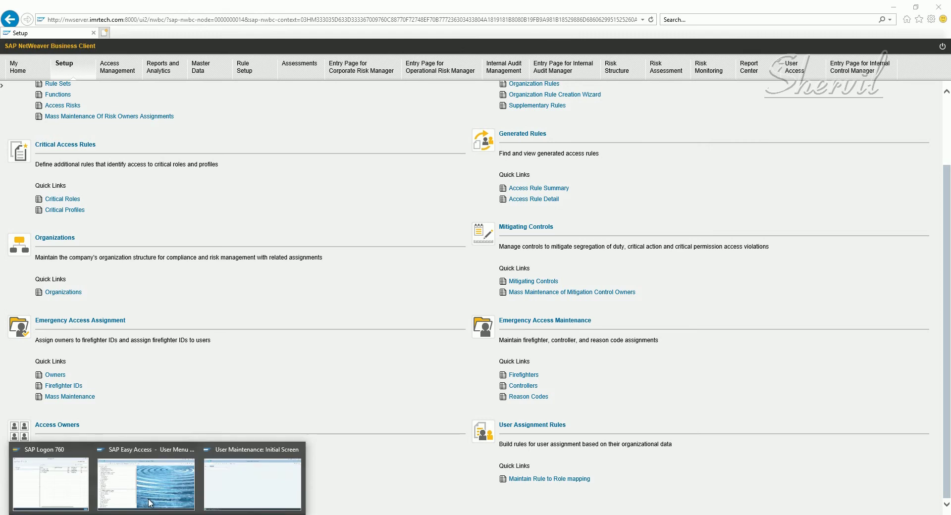
# Switch to the SAP Easy Access session and open the SAP Reference IMG through transaction spro
pyautogui.click(153, 495)
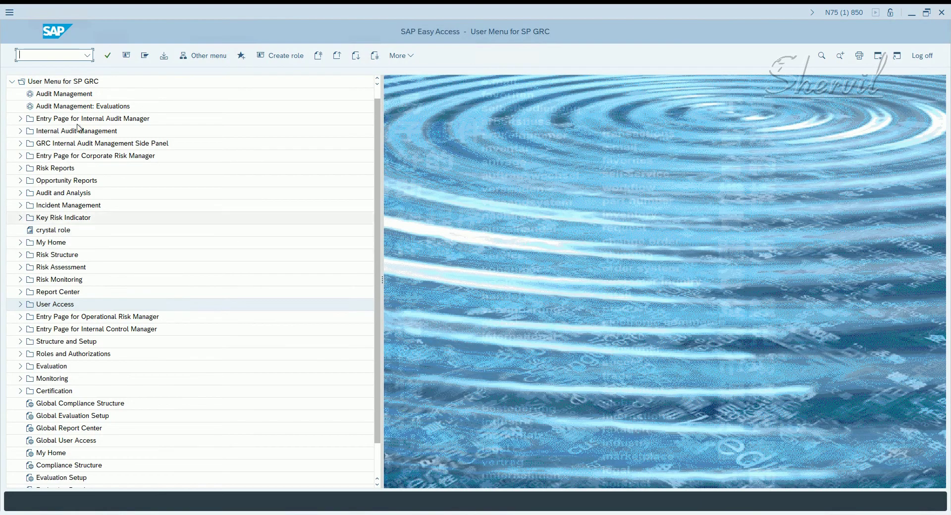
pyautogui.write('spro')
pyautogui.press('Return')
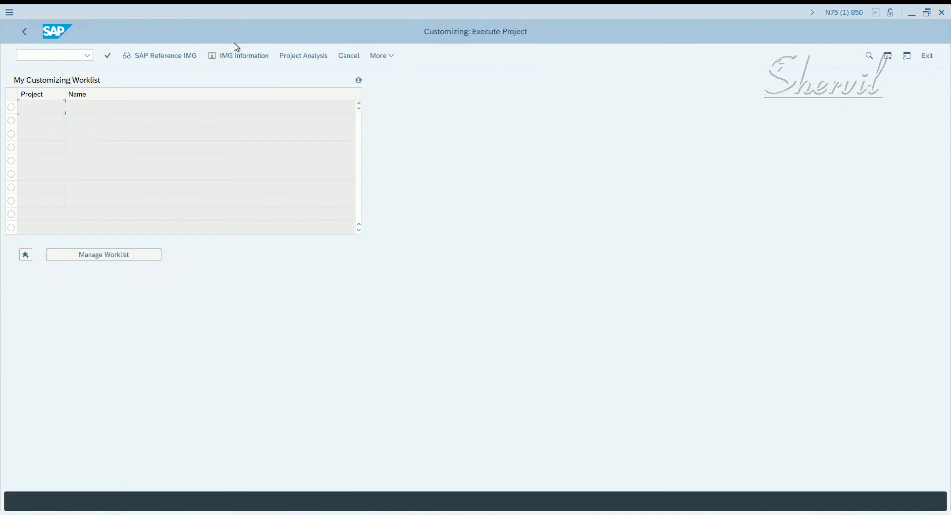
pyautogui.click(176, 56)
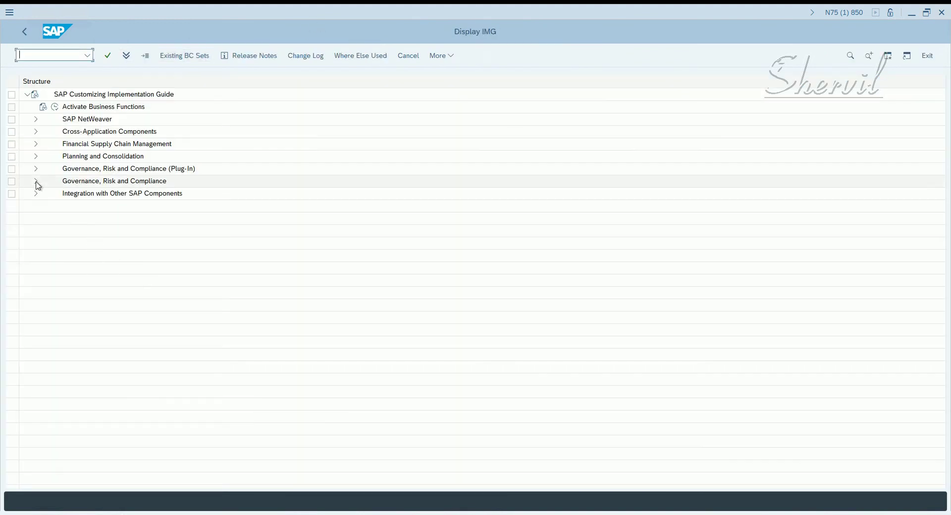
# Open Maintain Configuration Settings under Governance, Risk and Compliance, Access Control
pyautogui.click(35, 181)
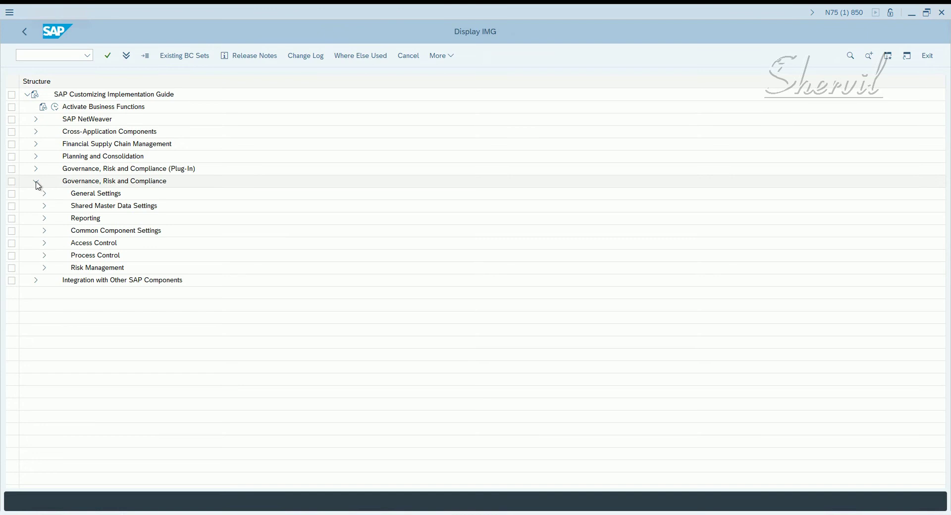
pyautogui.click(44, 243)
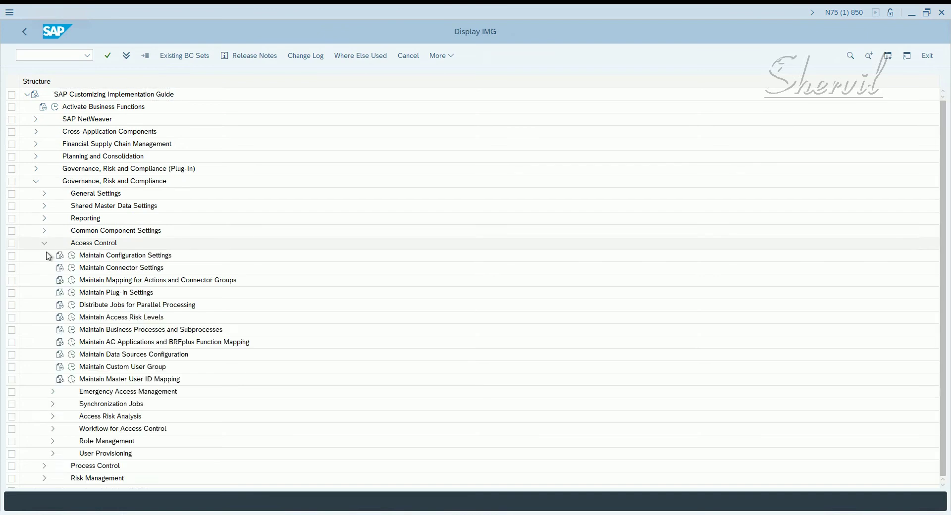
pyautogui.click(72, 256)
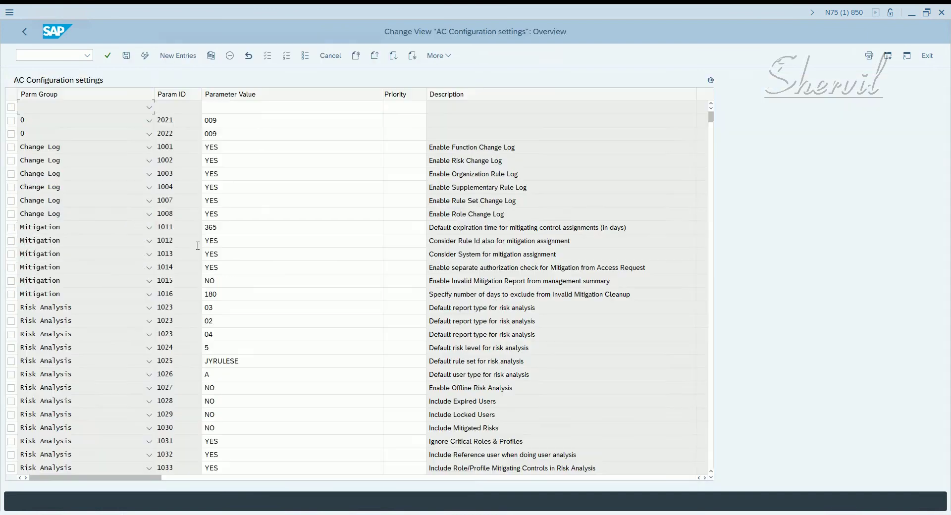
# Examine the value of parameter 4010, Firefighter ID role name, in the Emergency Access Management group
pyautogui.scroll(-10, 228, 337)
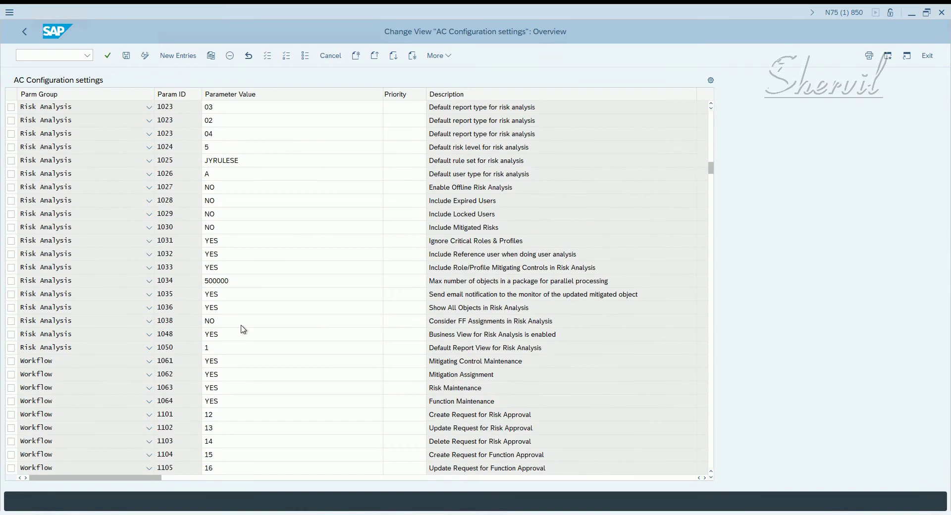
pyautogui.scroll(-6, 243, 329)
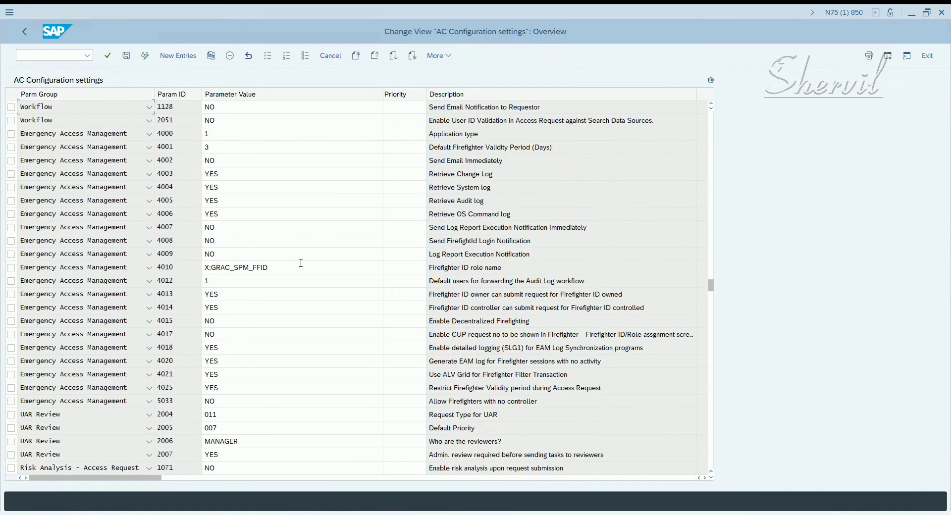
pyautogui.moveTo(293, 265); pyautogui.dragTo(196, 265)
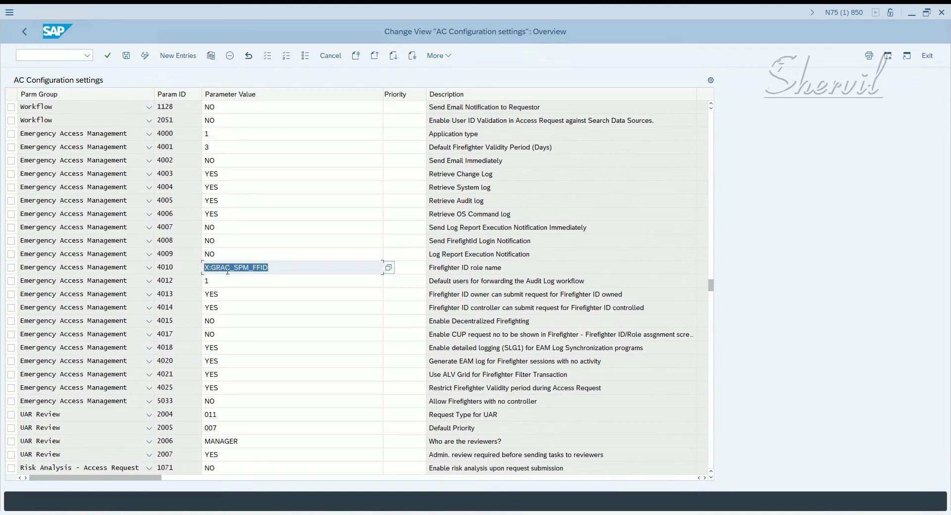
pyautogui.click(220, 269)
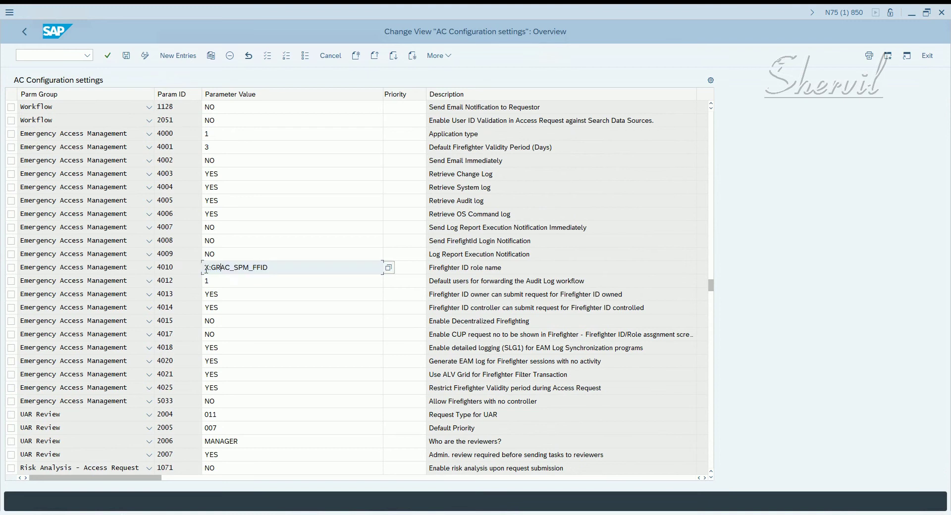
pyautogui.moveTo(206, 270); pyautogui.dragTo(182, 268)
pyautogui.click(283, 268)
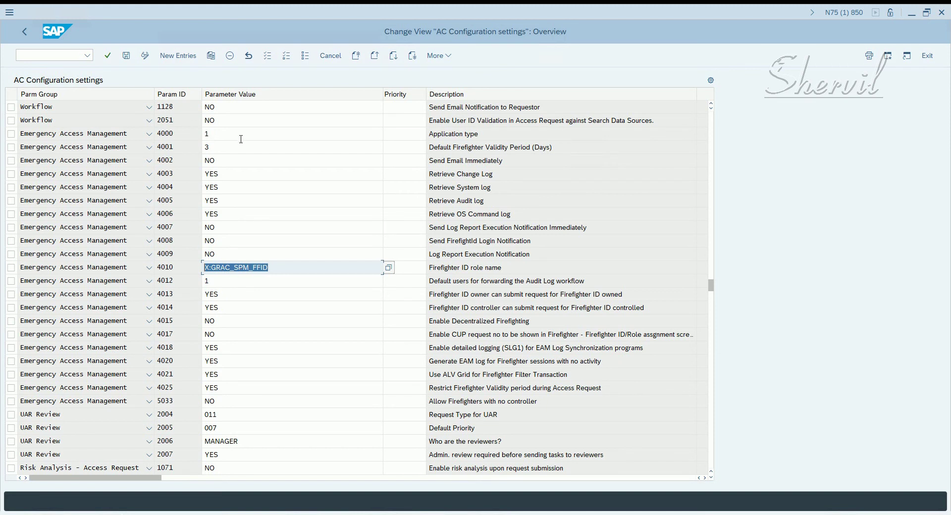
# Return to the IMG structure and open Maintain Firefighter ID Role Name Per Connector under Emergency Access Management
pyautogui.click(24, 31)
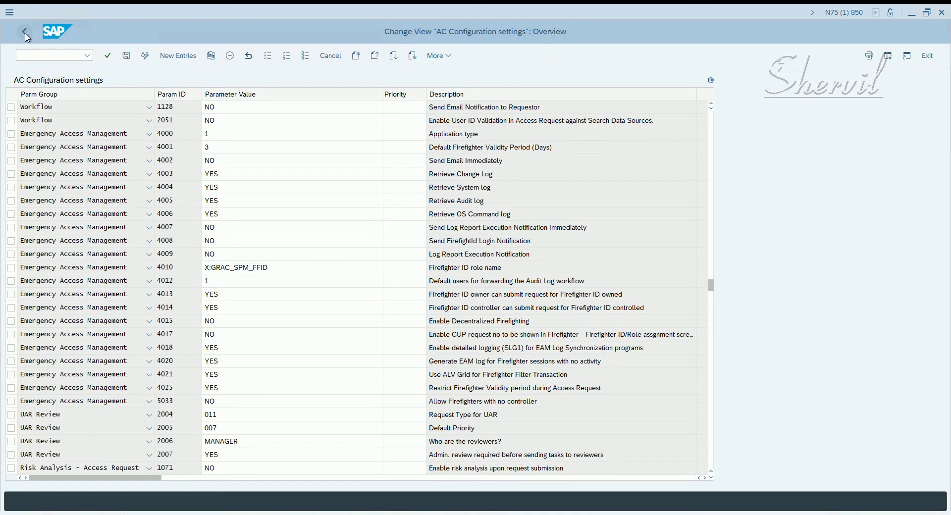
pyautogui.click(135, 251)
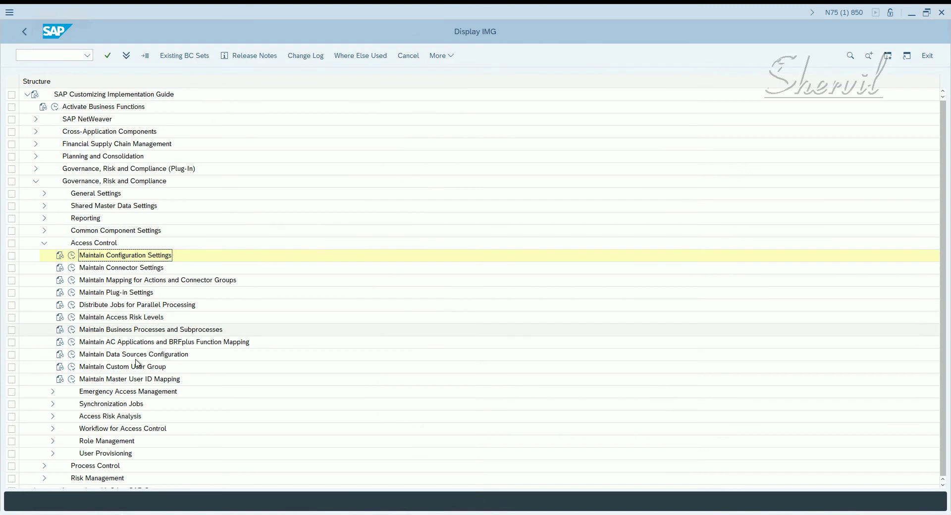
pyautogui.click(53, 392)
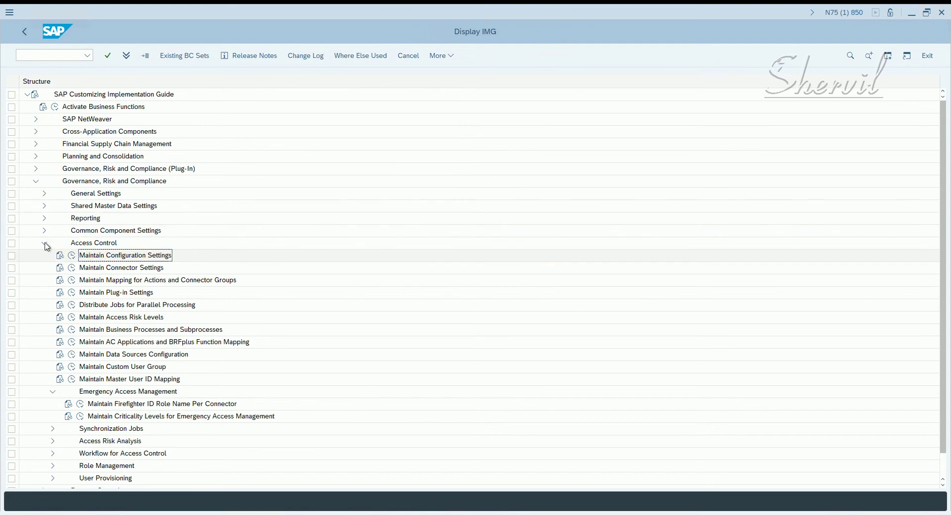
pyautogui.click(92, 394)
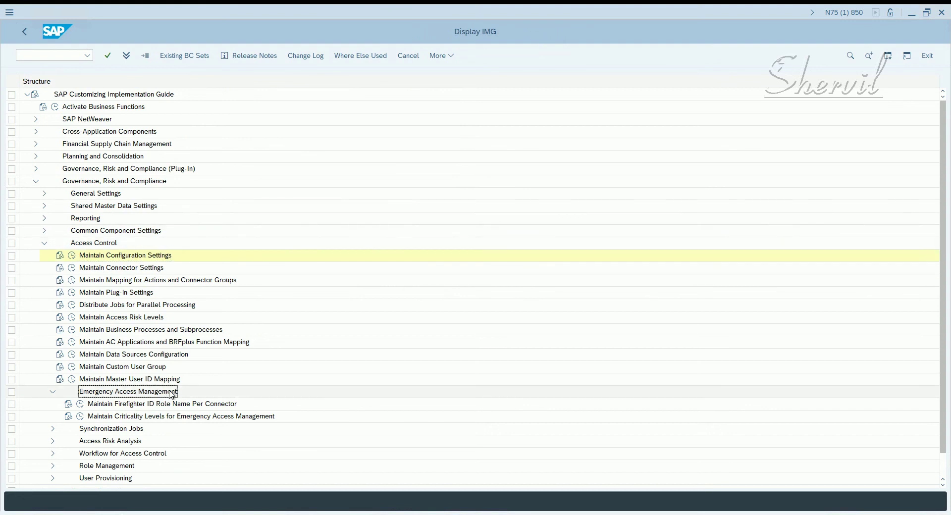
pyautogui.click(127, 407)
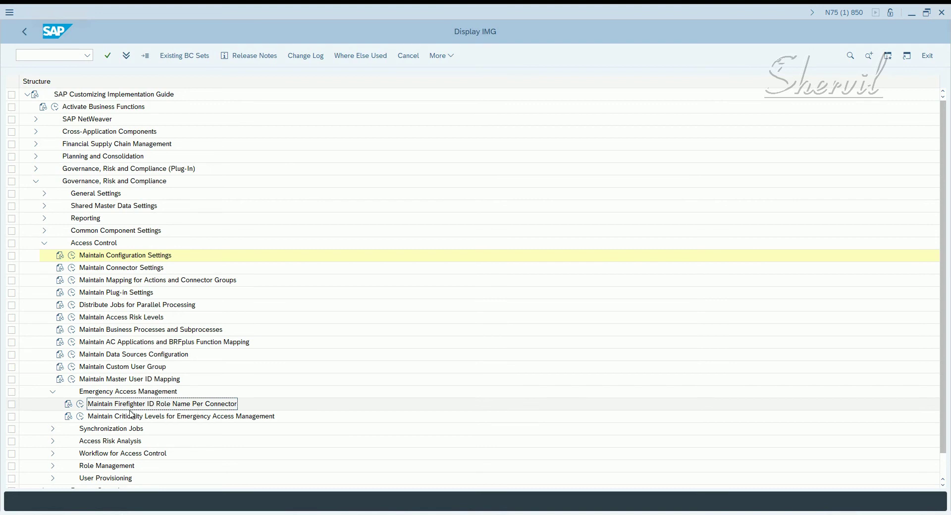
pyautogui.click(80, 406)
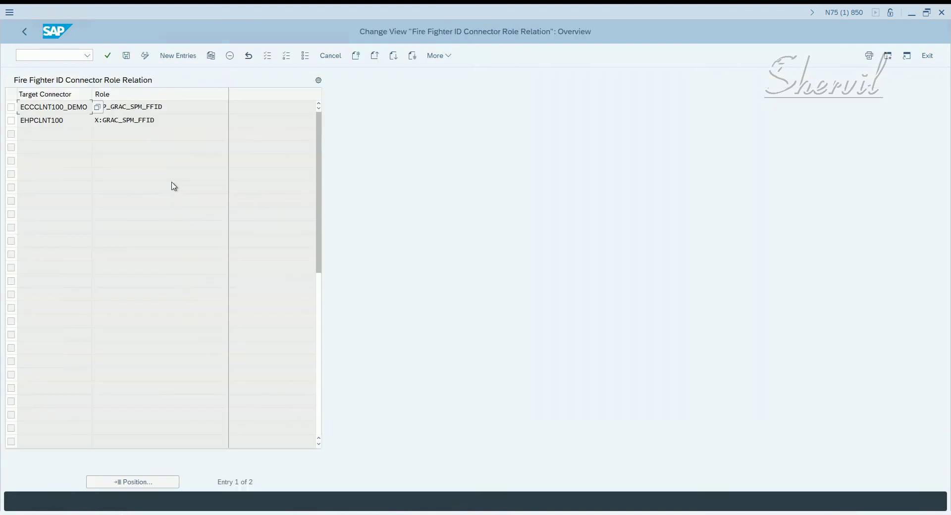
# Examine the role entry of target connector EHPCLNT100 and the blank form for new connector role entries
pyautogui.moveTo(157, 122); pyautogui.dragTo(73, 120)
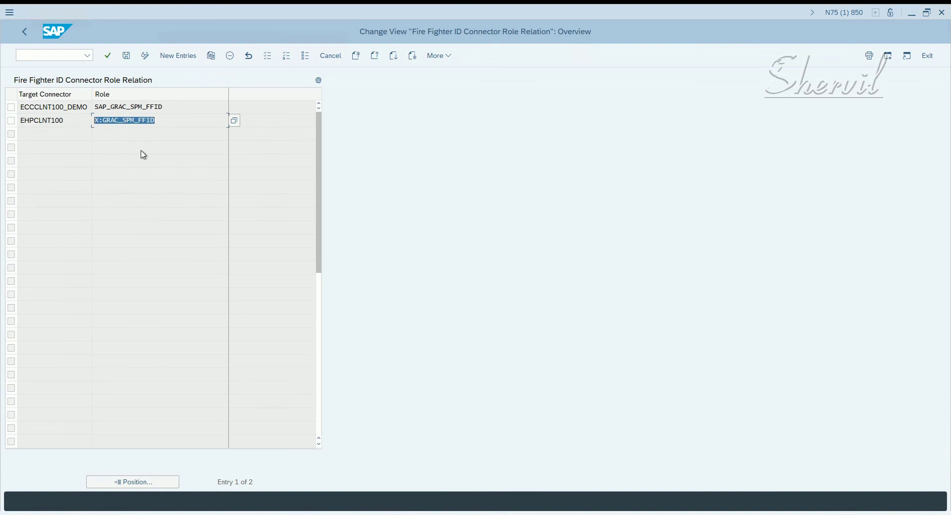
pyautogui.click(124, 120)
pyautogui.click(57, 120)
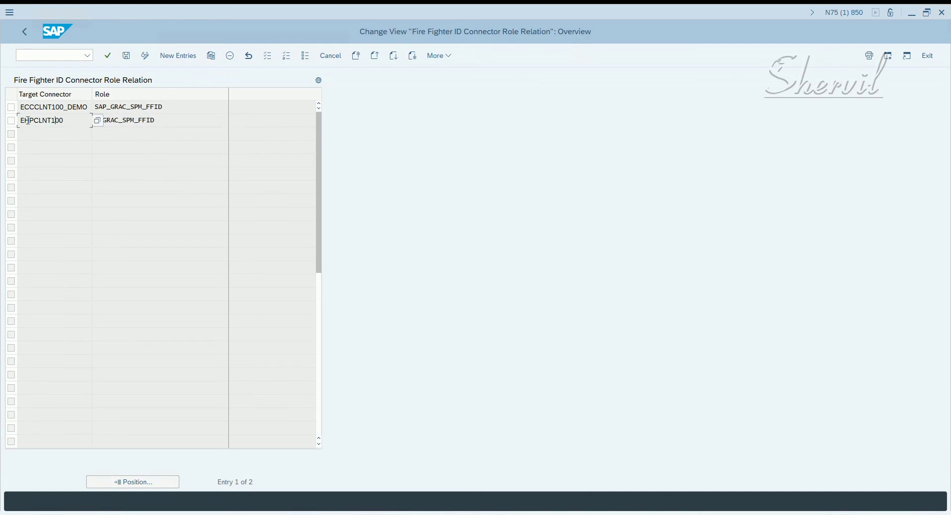
pyautogui.moveTo(23, 119); pyautogui.dragTo(58, 119)
pyautogui.moveTo(74, 116); pyautogui.dragTo(9, 119)
pyautogui.click(132, 119)
pyautogui.click(184, 56)
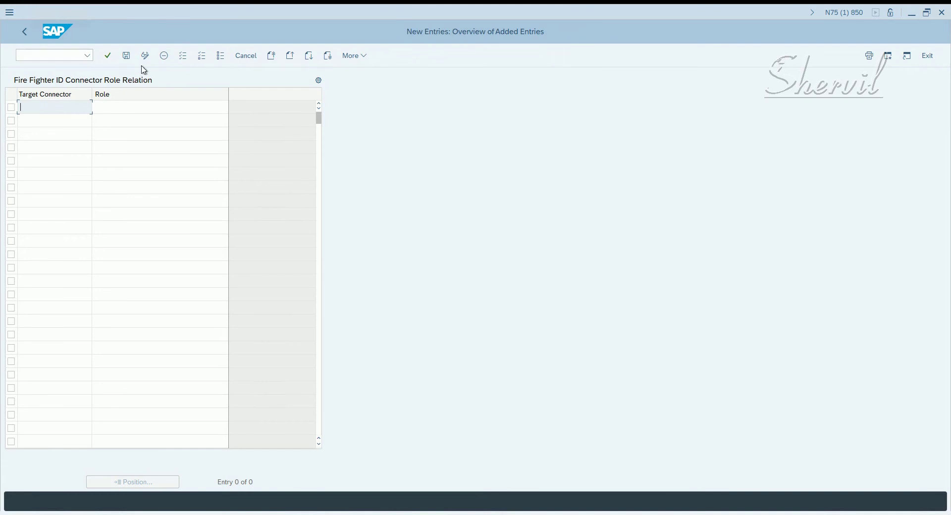
pyautogui.click(245, 57)
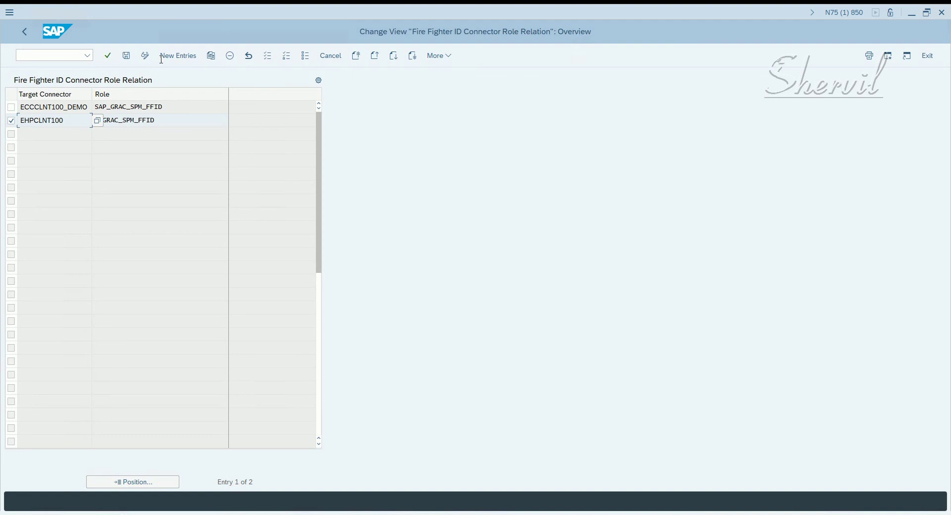
# Delete the EHPCLNT100 connector role entry and save the change to the proposed BC Set Activation customizing request
pyautogui.click(230, 56)
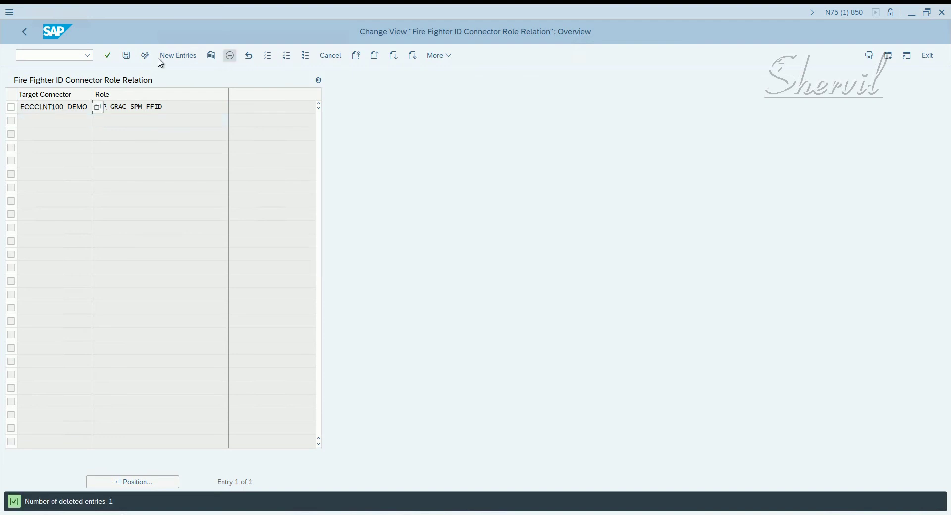
pyautogui.click(126, 56)
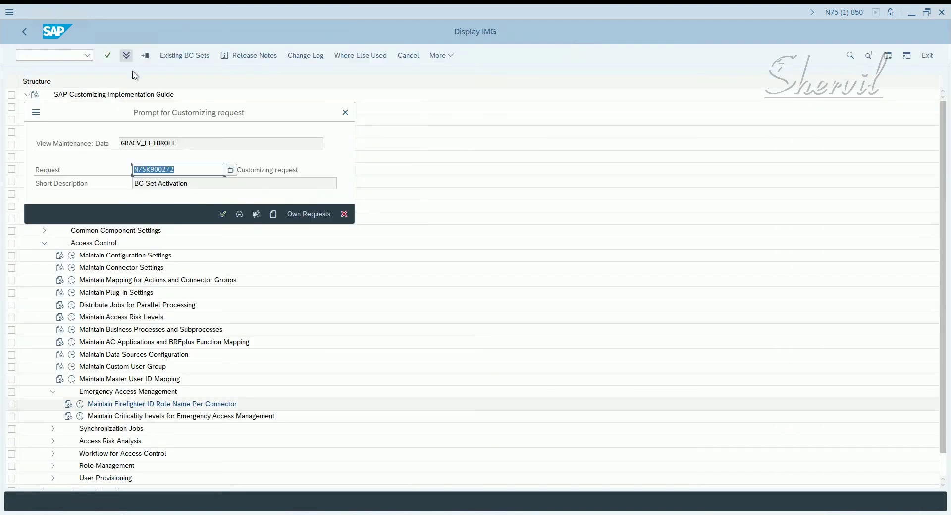
pyautogui.click(222, 214)
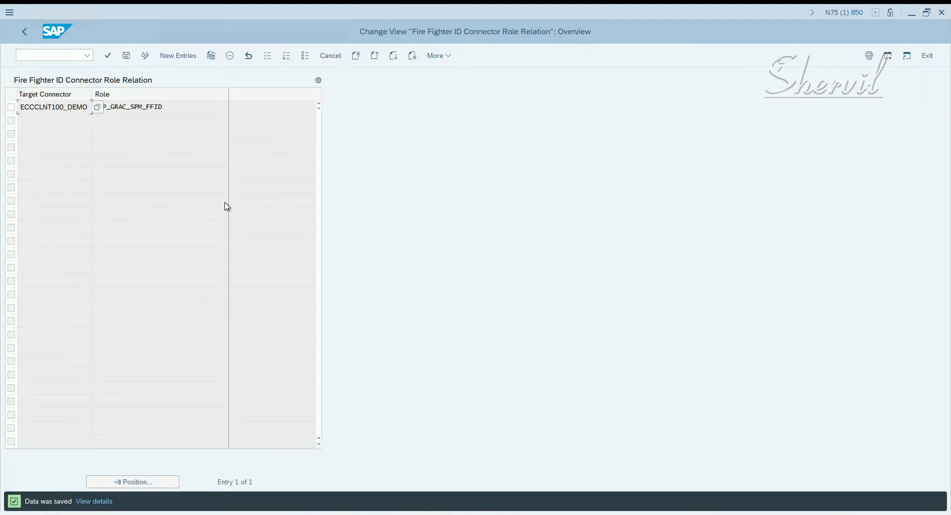
# Switch to the NetWeaver Business Client in the browser and start a new firefighter owner assignment
pyautogui.hotkey('alt', 'Tab')
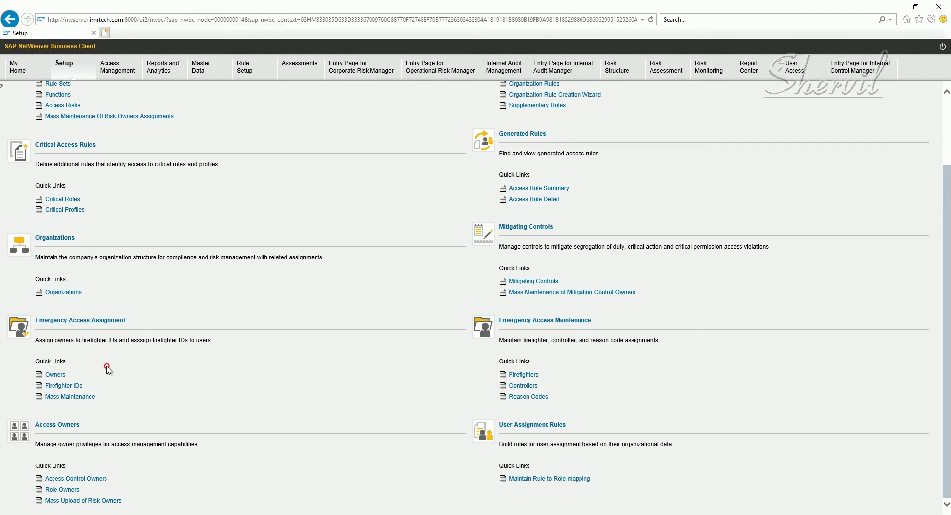
pyautogui.click(55, 375)
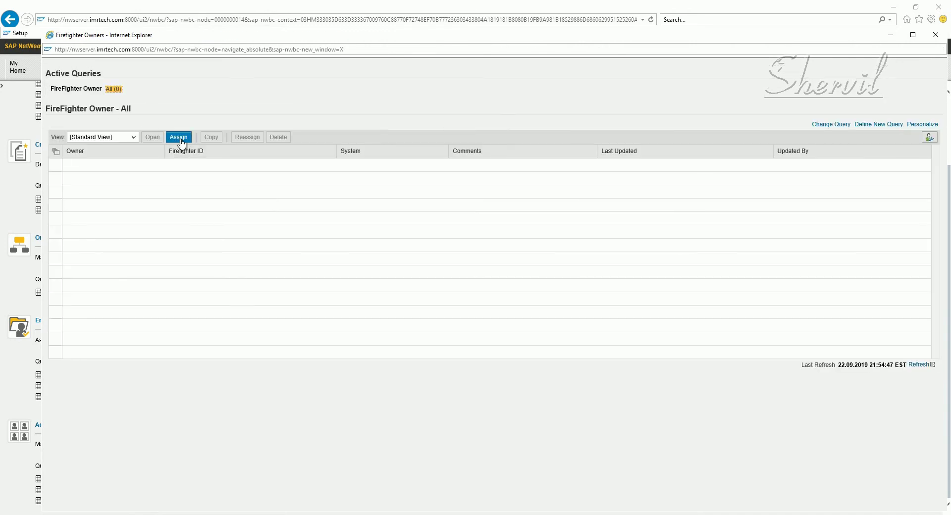
pyautogui.click(180, 138)
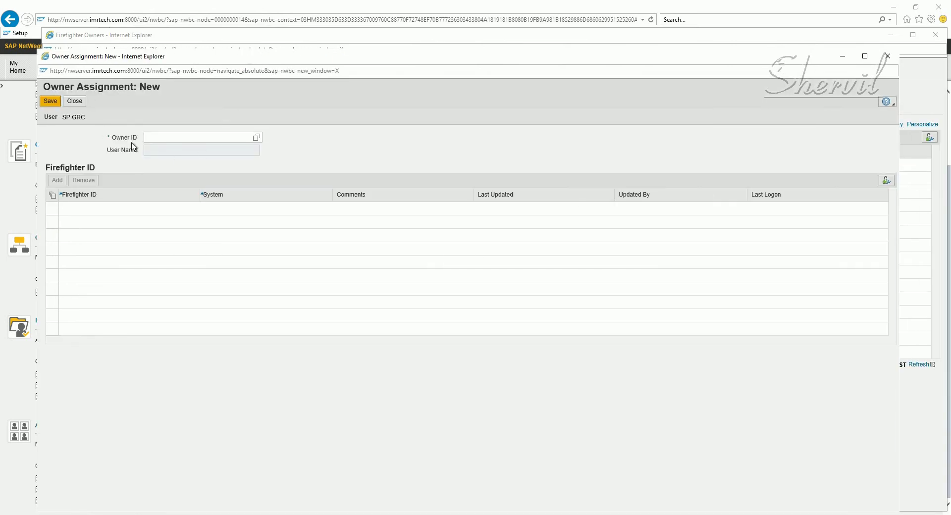
# Look up the available owners and set the assignment's owner ID to EAMOWNER01
pyautogui.click(257, 139)
pyautogui.click(460, 191)
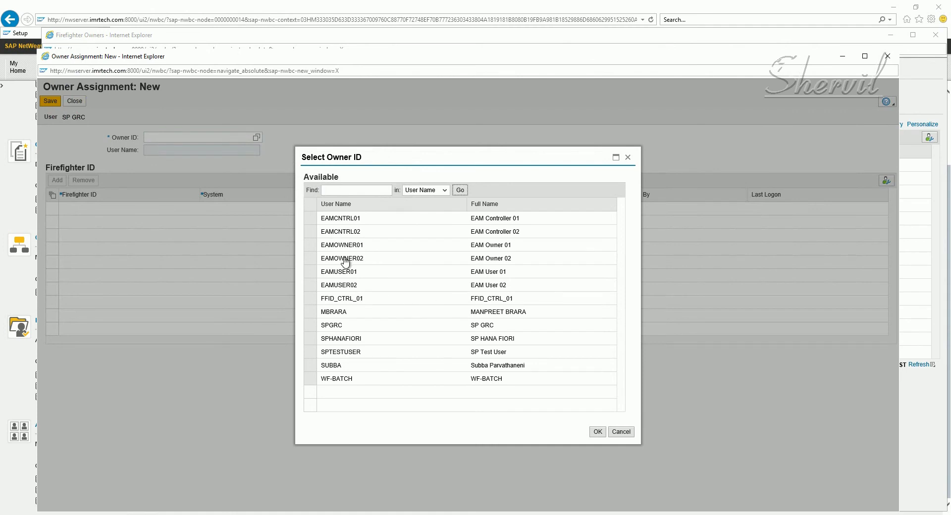
pyautogui.click(311, 248)
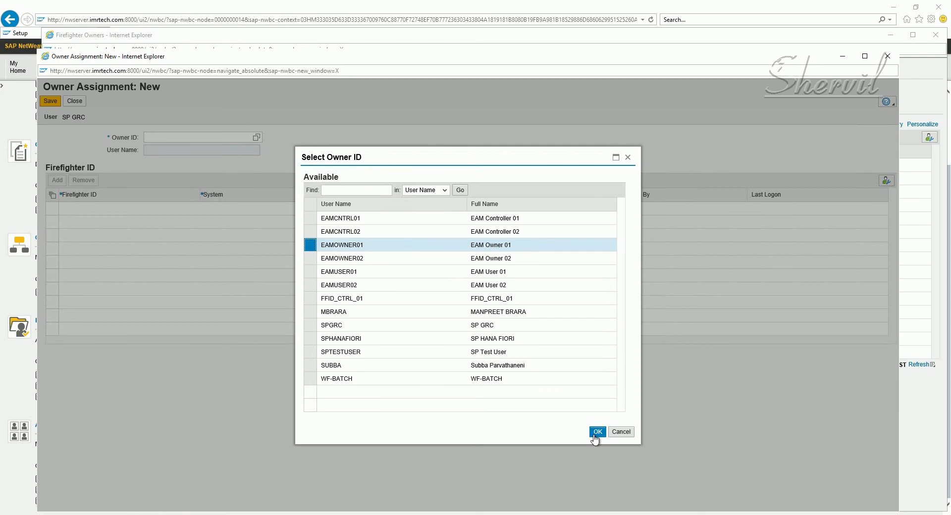
pyautogui.click(597, 433)
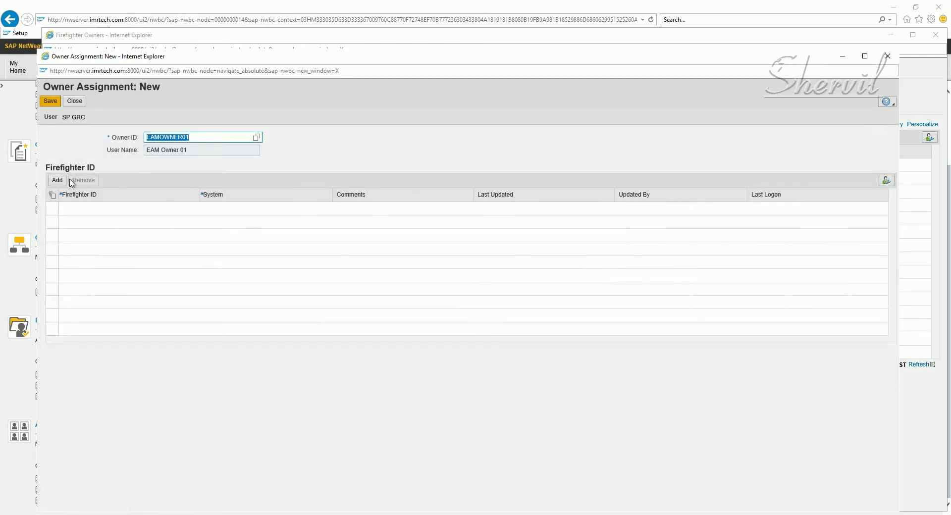
# Add an empty firefighter ID row to the EAMOWNER01 owner assignment
pyautogui.click(57, 181)
pyautogui.click(97, 210)
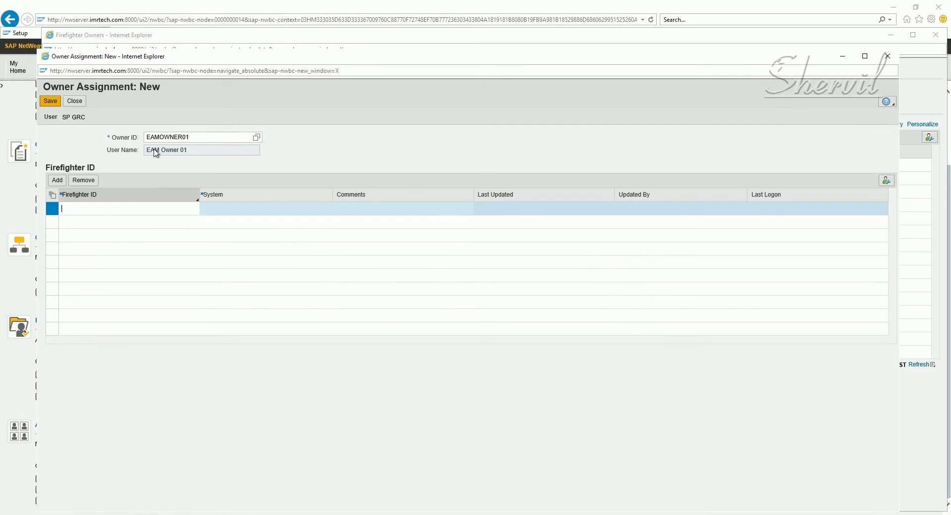
pyautogui.click(174, 139)
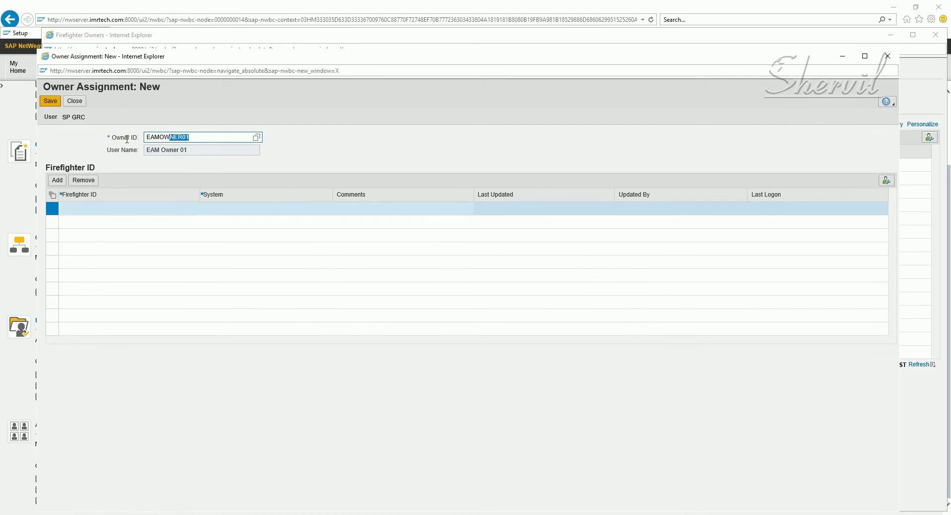
pyautogui.click(125, 209)
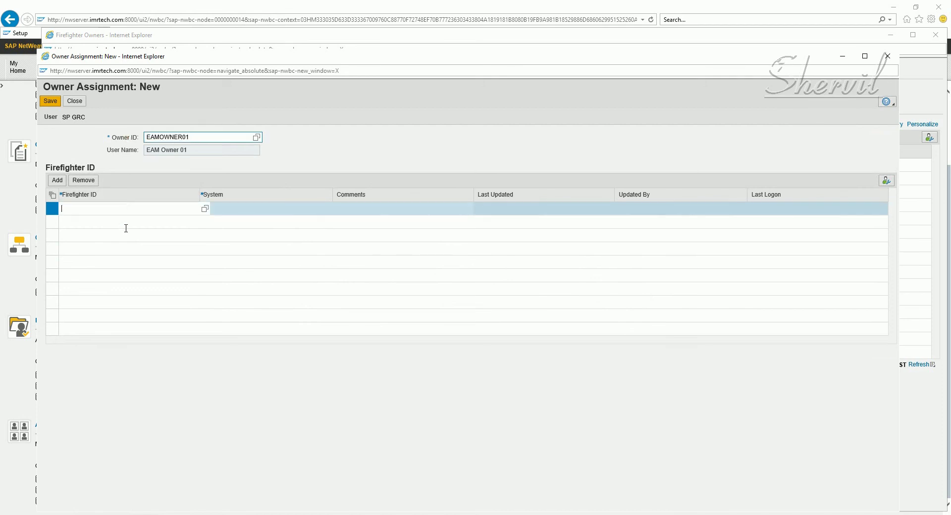
# List all available firefighter IDs for the new row and close the selection without choosing one
pyautogui.click(205, 209)
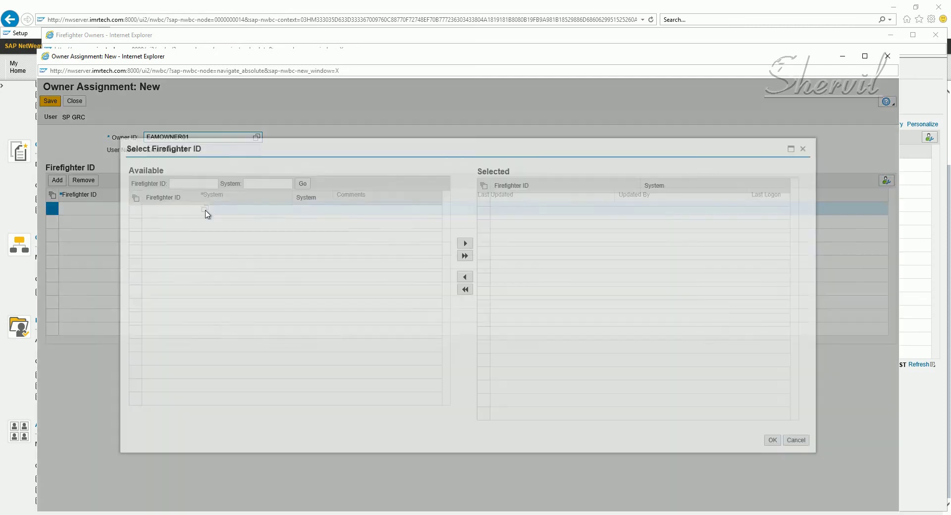
pyautogui.click(303, 184)
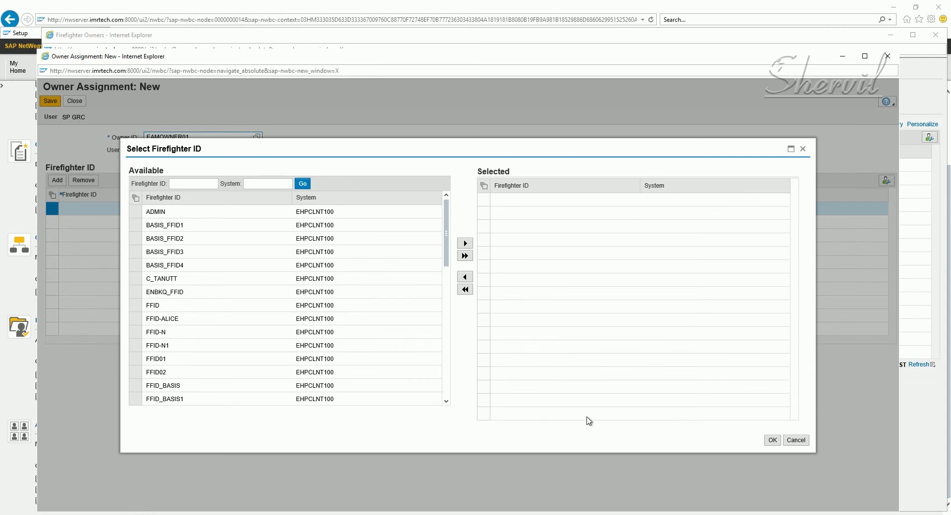
pyautogui.click(796, 442)
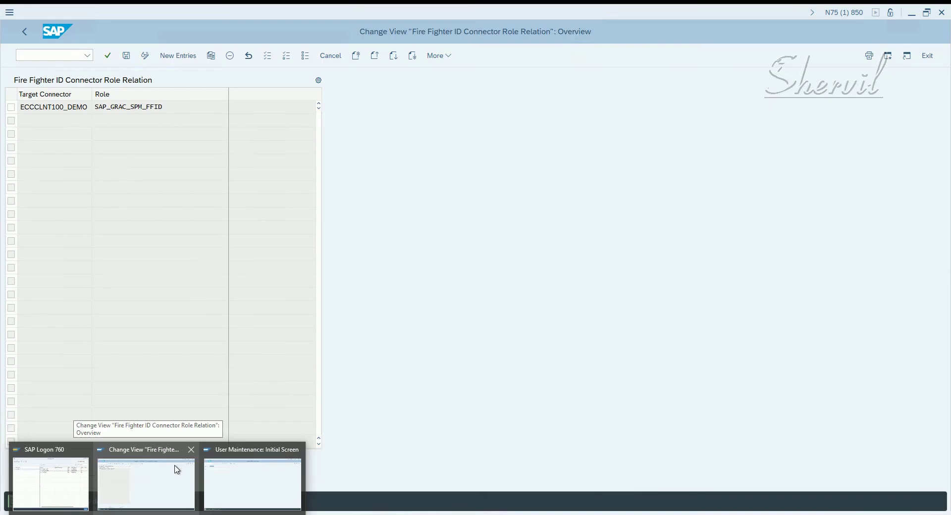
# Switch to SAP GUI and look through the firefighter connector role relation view and the AC configuration settings
pyautogui.click(177, 469)
pyautogui.click(173, 57)
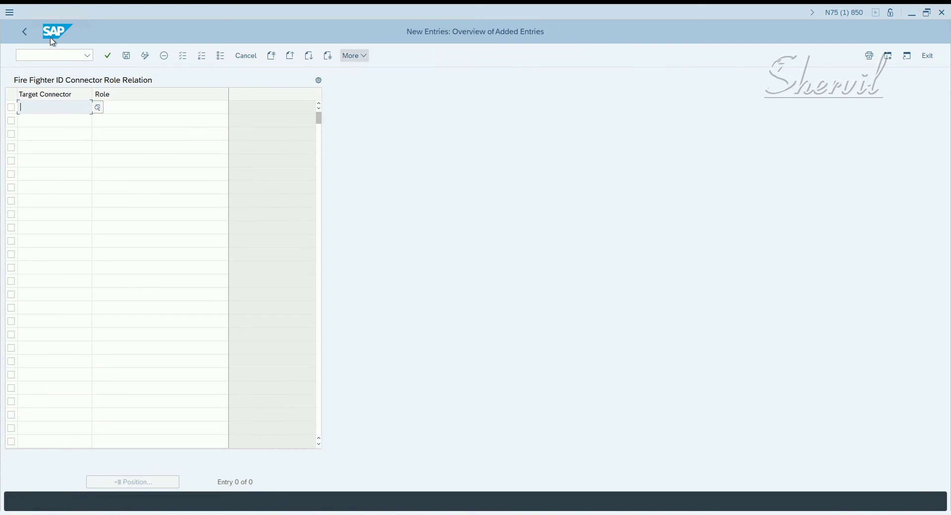
pyautogui.click(25, 33)
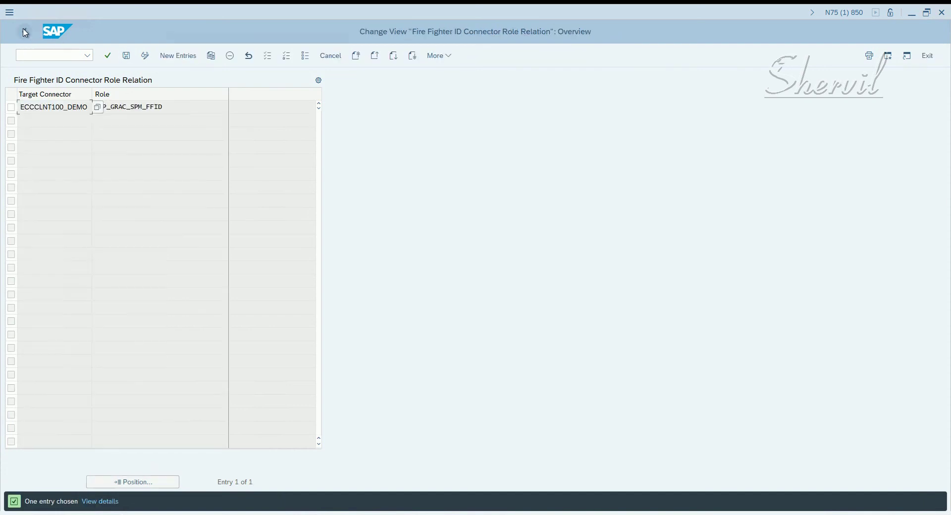
pyautogui.click(24, 33)
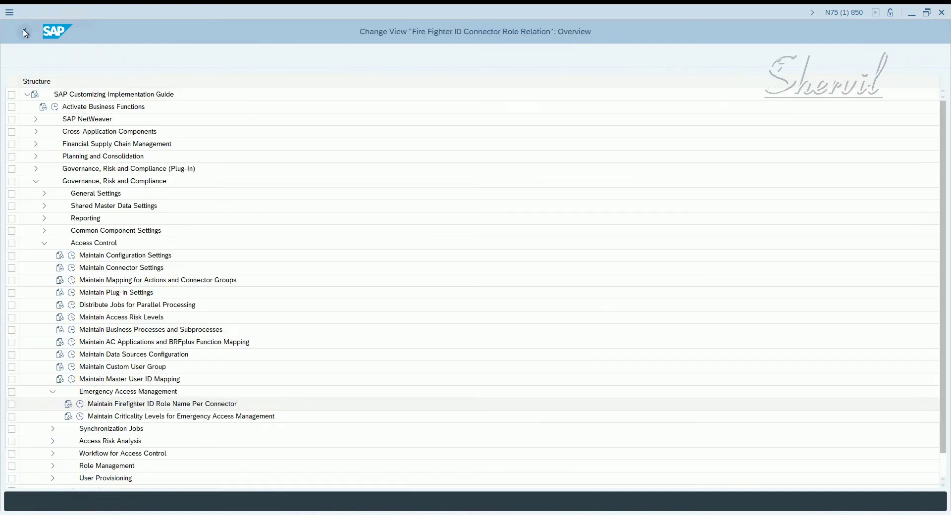
pyautogui.click(73, 256)
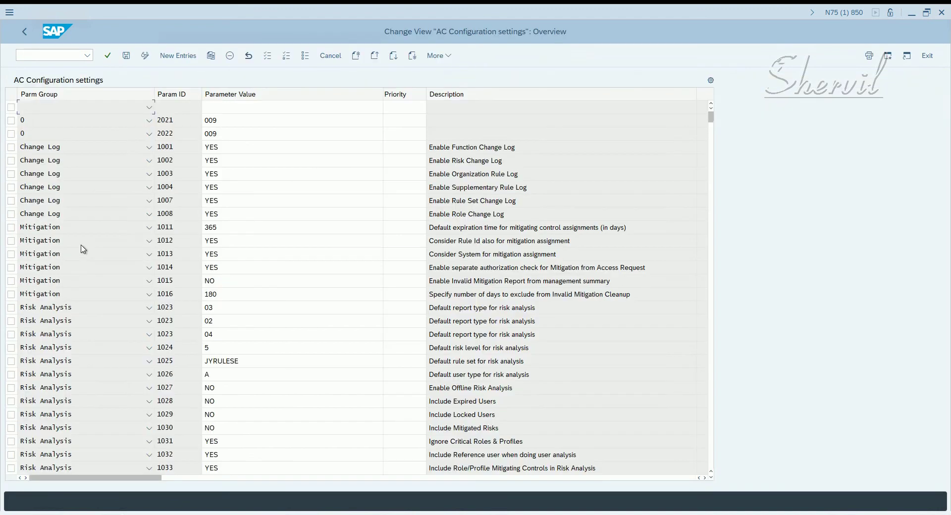
pyautogui.click(24, 31)
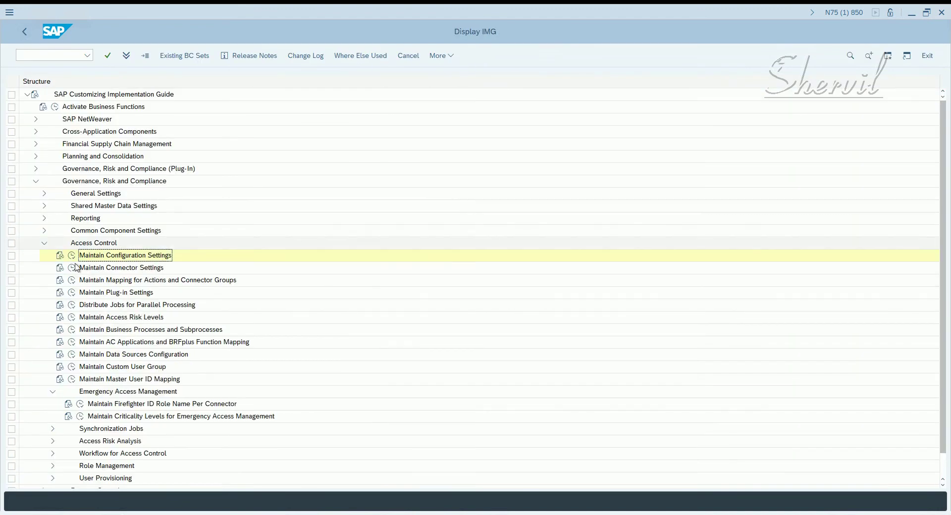
# Create a firefighter ID connector role entry for target connector EHPCLNT100 with role X:GRAC_SPM_FFID
pyautogui.click(112, 393)
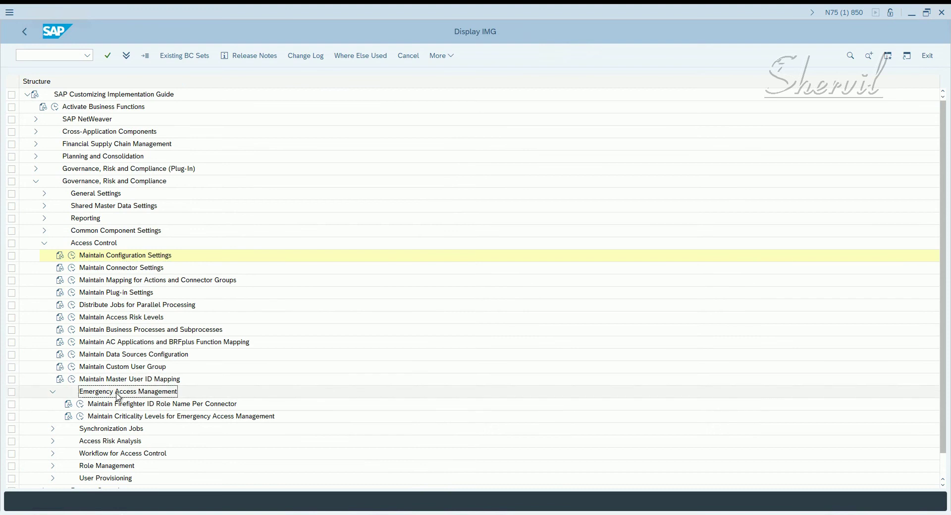
pyautogui.click(81, 406)
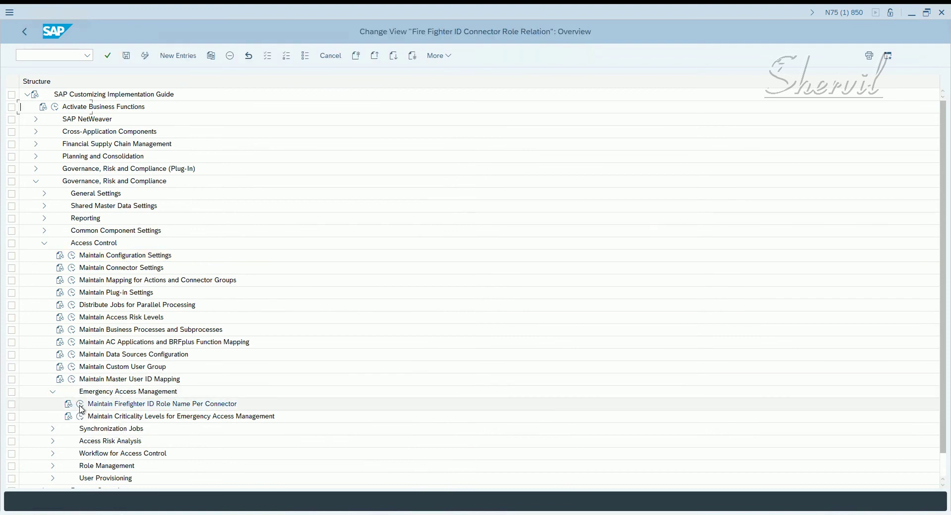
pyautogui.click(171, 56)
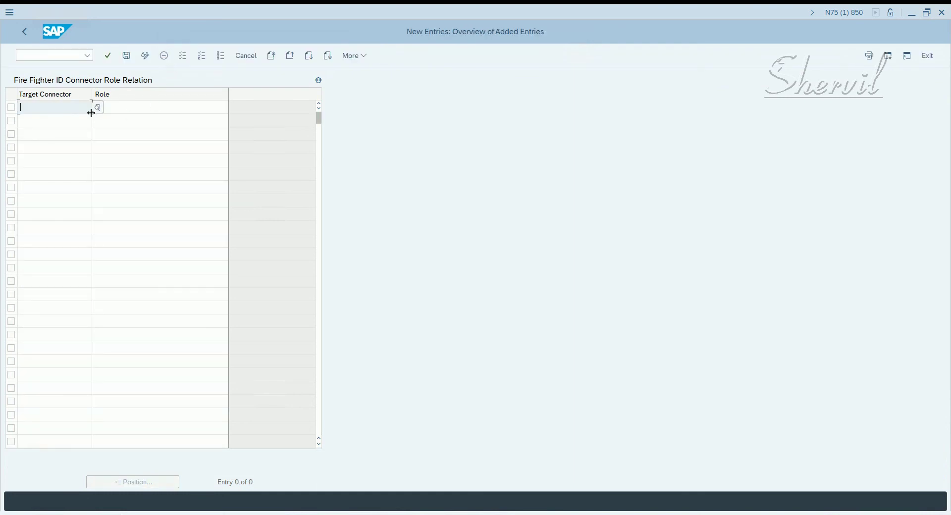
pyautogui.click(98, 108)
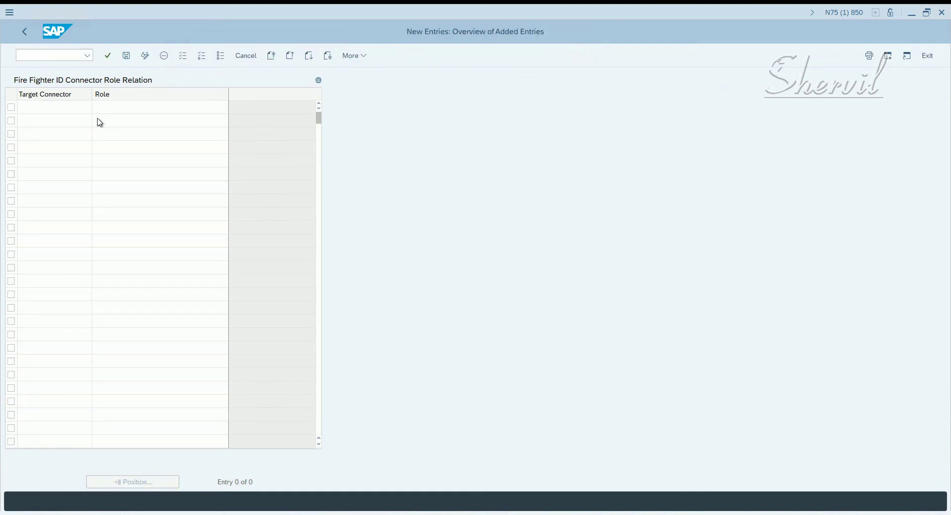
pyautogui.doubleClick(44, 172)
pyautogui.click(119, 109)
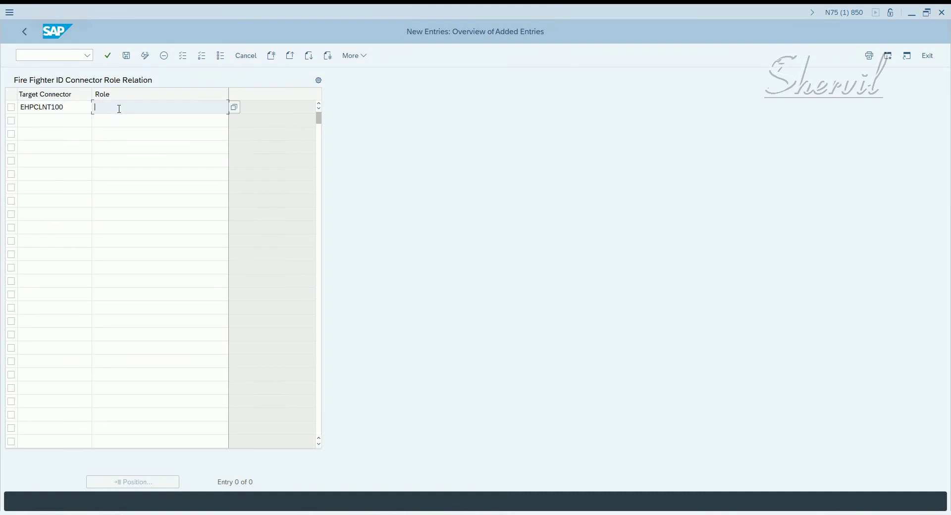
pyautogui.click(119, 109)
pyautogui.click(135, 122)
pyautogui.press('Return')
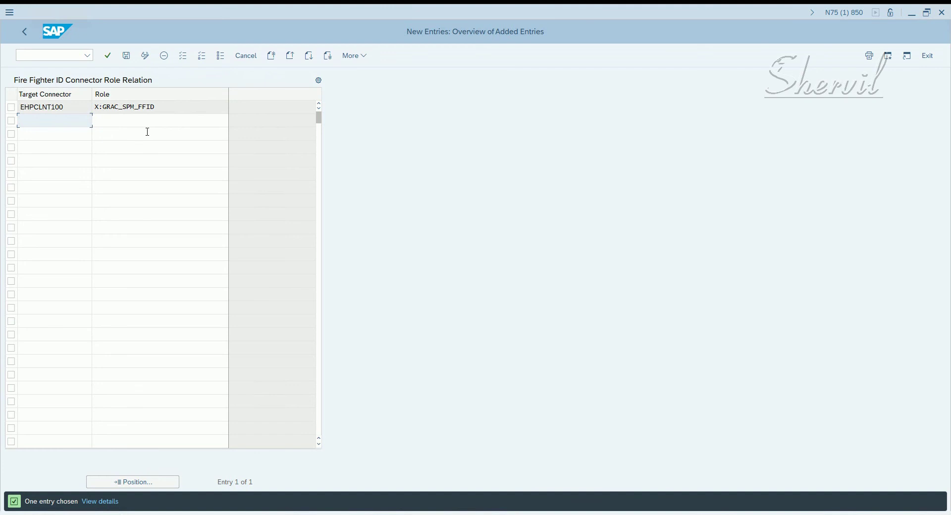
# Save the new connector role entry to the proposed BC Set Activation customizing request and return to the IMG structure
pyautogui.click(126, 55)
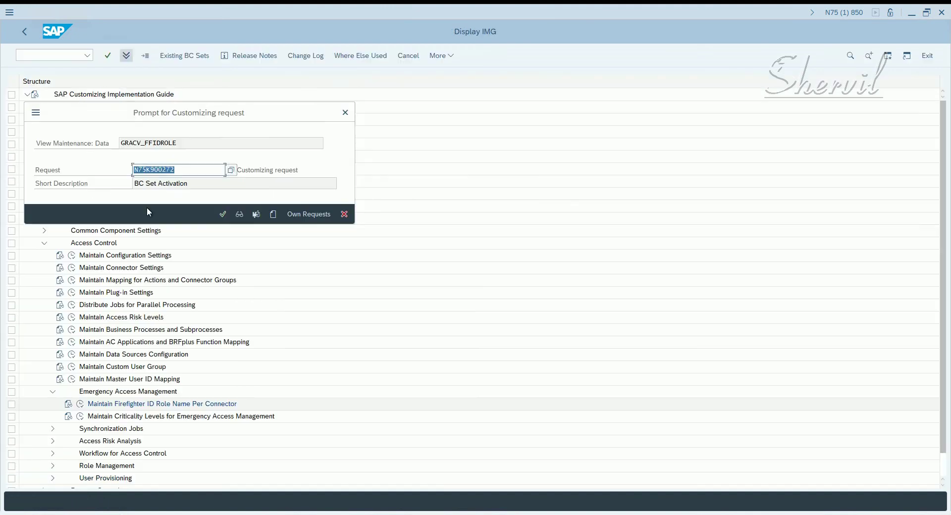
pyautogui.click(223, 215)
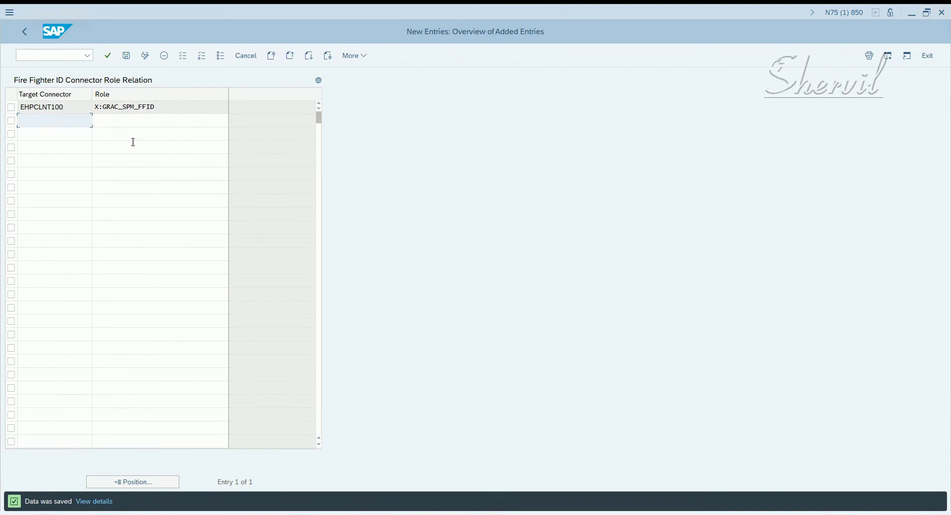
pyautogui.click(24, 32)
pyautogui.click(122, 60)
pyautogui.moveTo(162, 123); pyautogui.dragTo(2, 124)
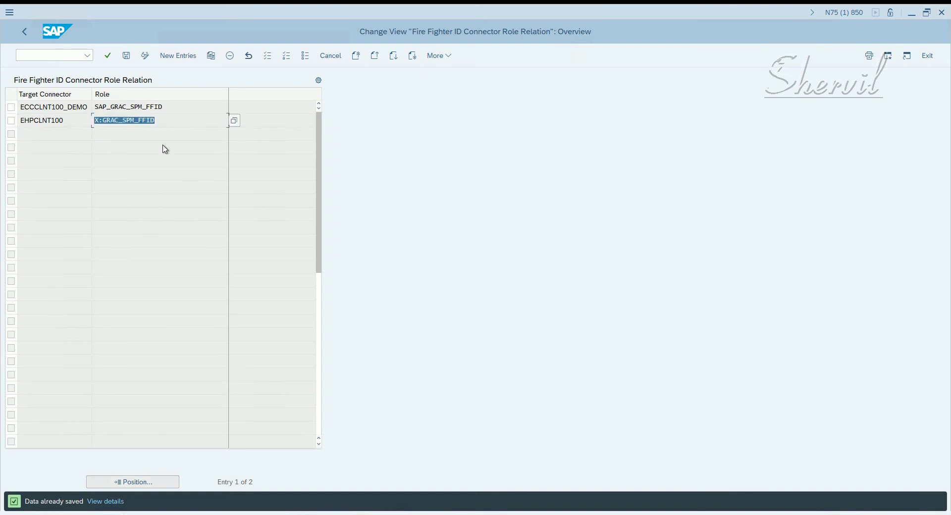
pyautogui.click(24, 32)
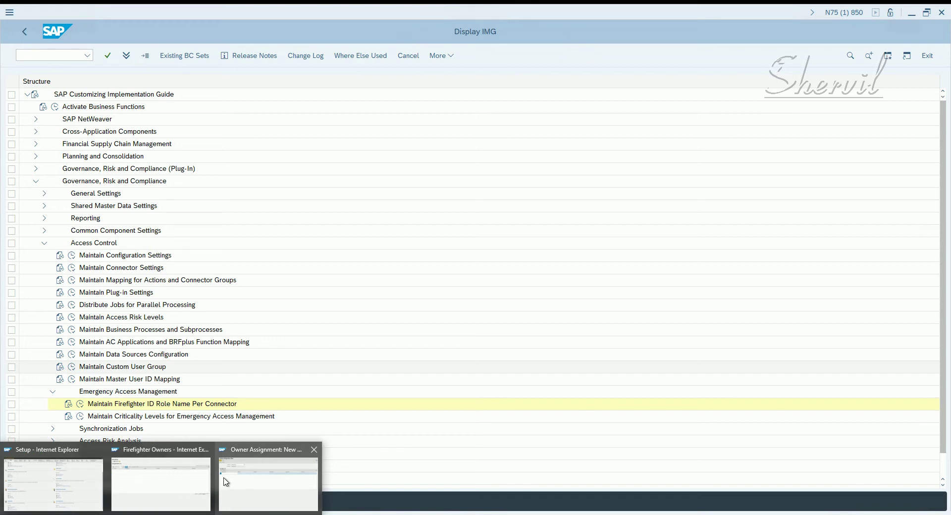
# Switch to the Owner Assignment browser window and list the available firefighter IDs for the empty row
pyautogui.click(242, 484)
pyautogui.click(110, 212)
pyautogui.moveTo(203, 211)
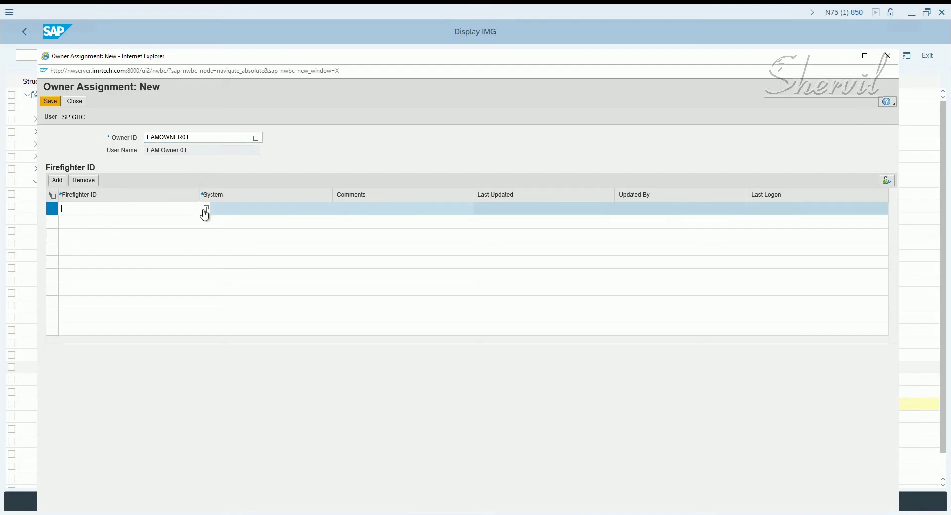
pyautogui.click(205, 211)
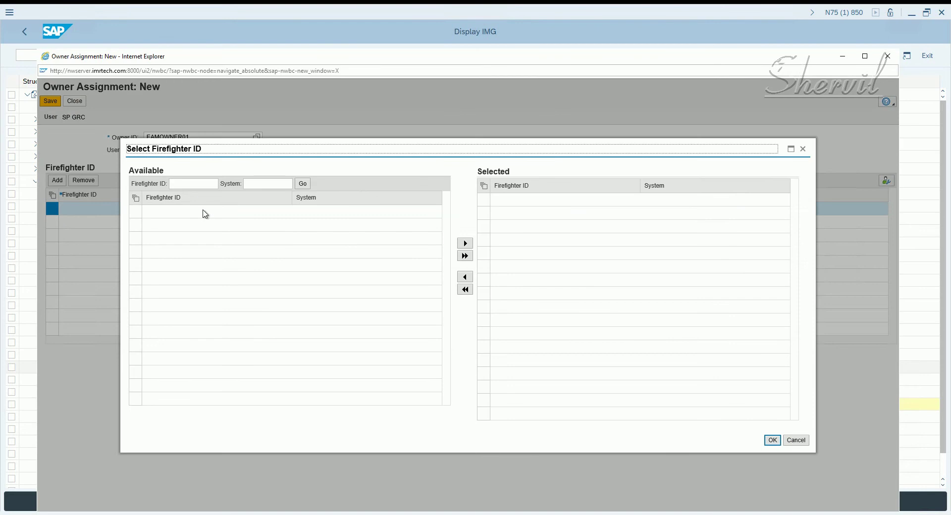
pyautogui.click(304, 187)
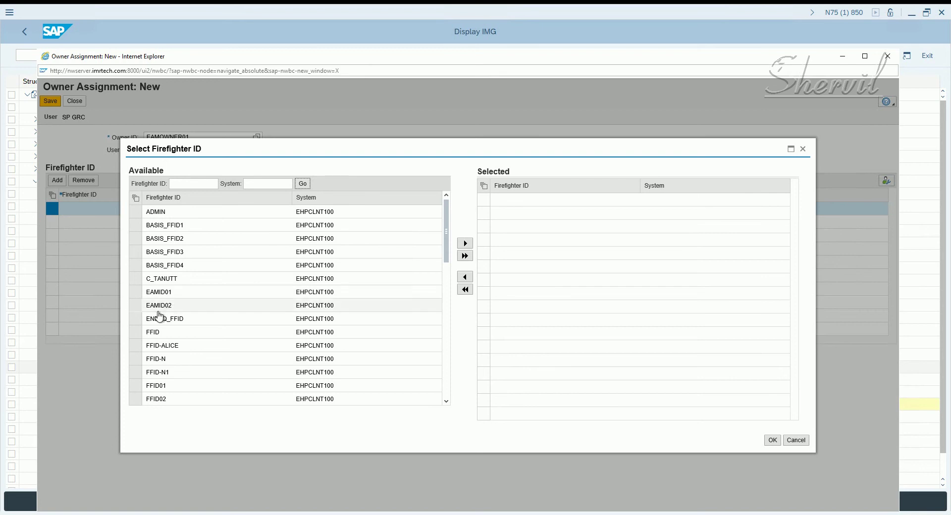
# Switch to SAP GUI and check the connector and role of the EHPCLNT100 entry under Maintain Firefighter ID Role Name Per Connector
pyautogui.click(195, 495)
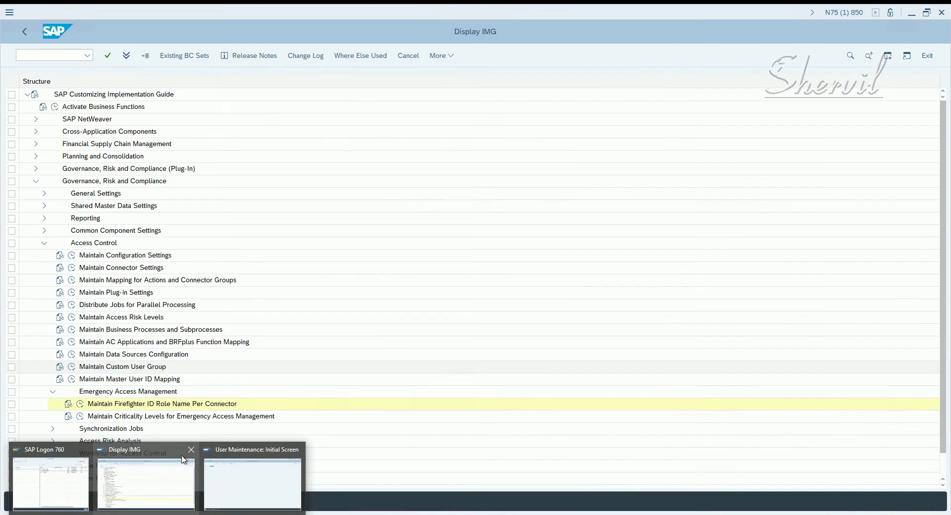
pyautogui.click(146, 483)
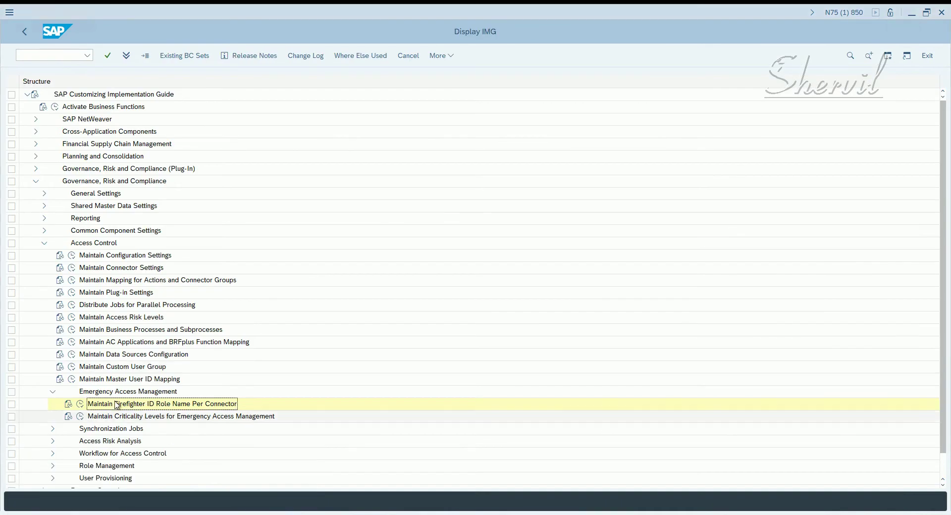
pyautogui.click(81, 407)
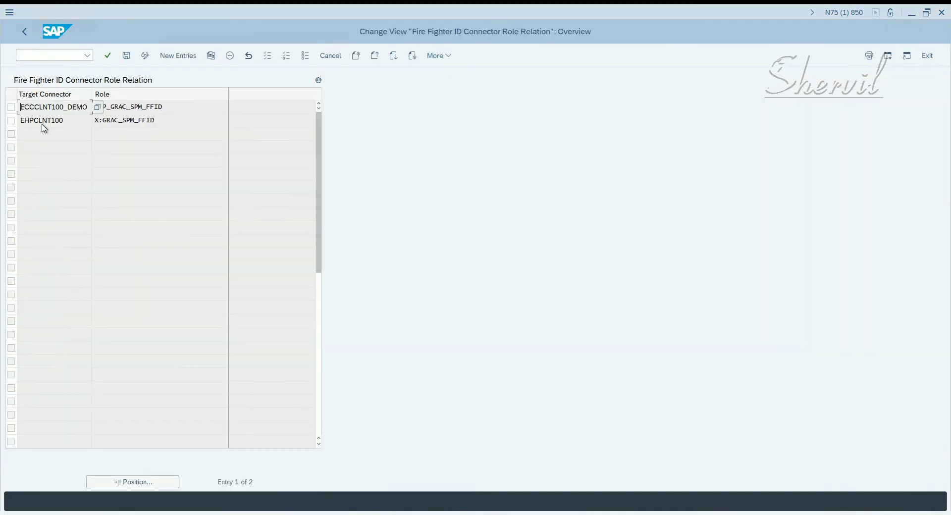
pyautogui.click(42, 119)
pyautogui.doubleClick(73, 122)
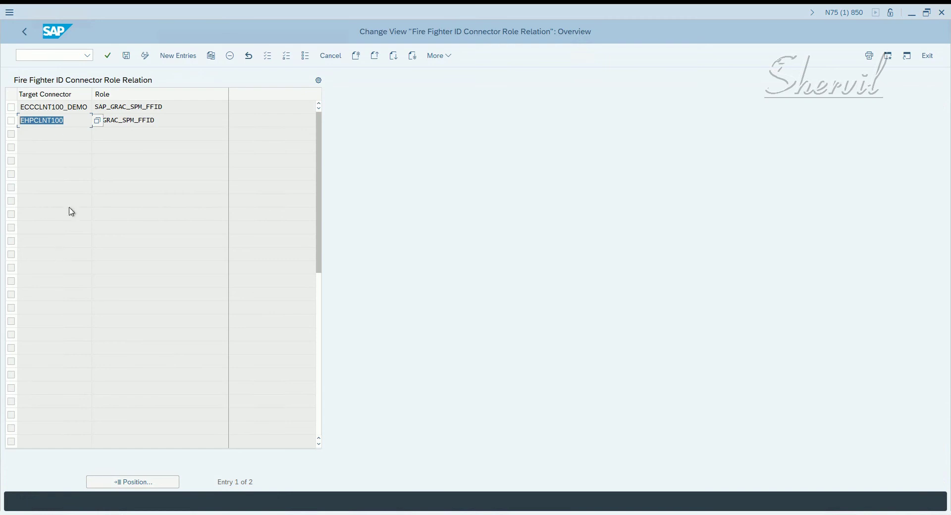
pyautogui.click(39, 121)
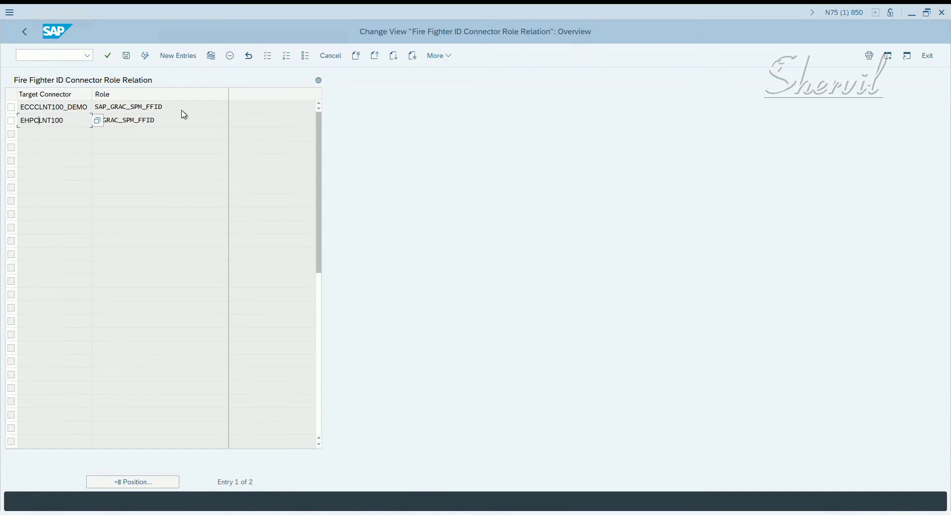
pyautogui.moveTo(167, 119); pyautogui.dragTo(88, 119)
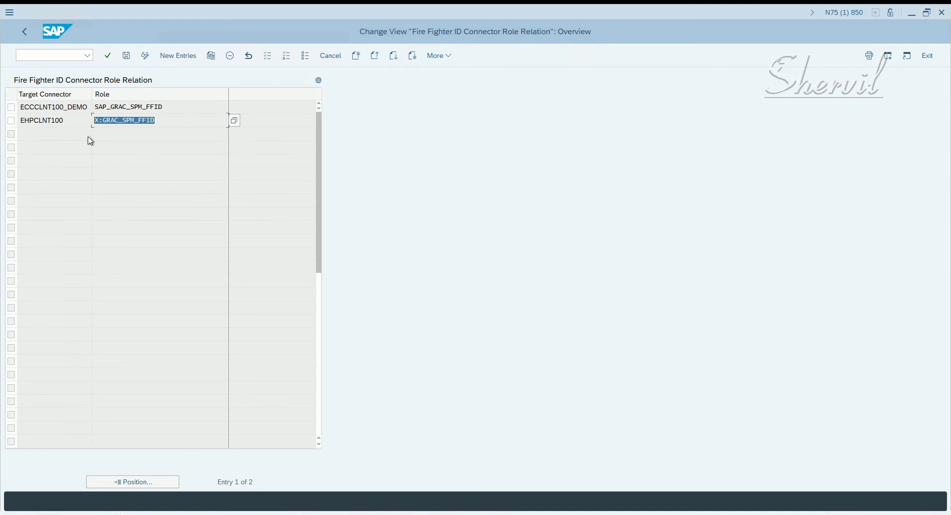
pyautogui.click(24, 32)
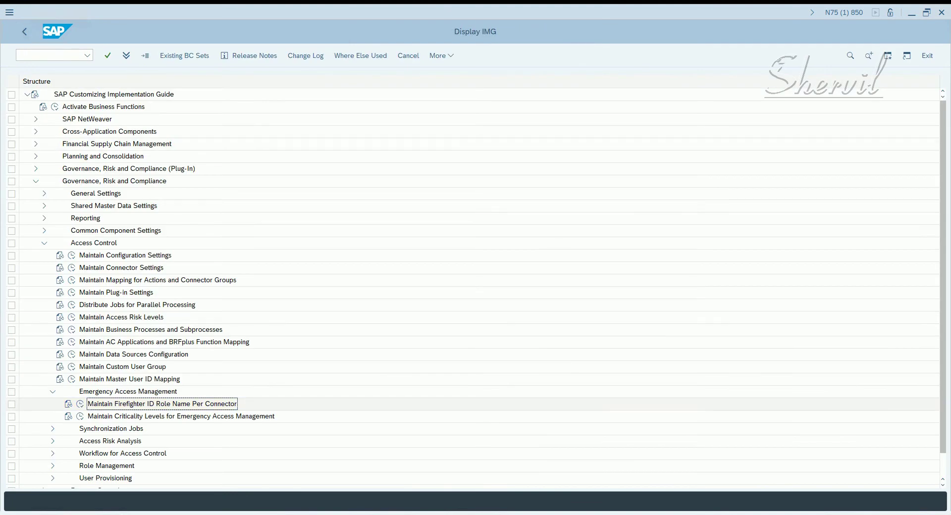
# Switch back to the browser's firefighter ID selection and move EAMID01 on system EHPCLNT100 to the selected IDs
pyautogui.click(243, 492)
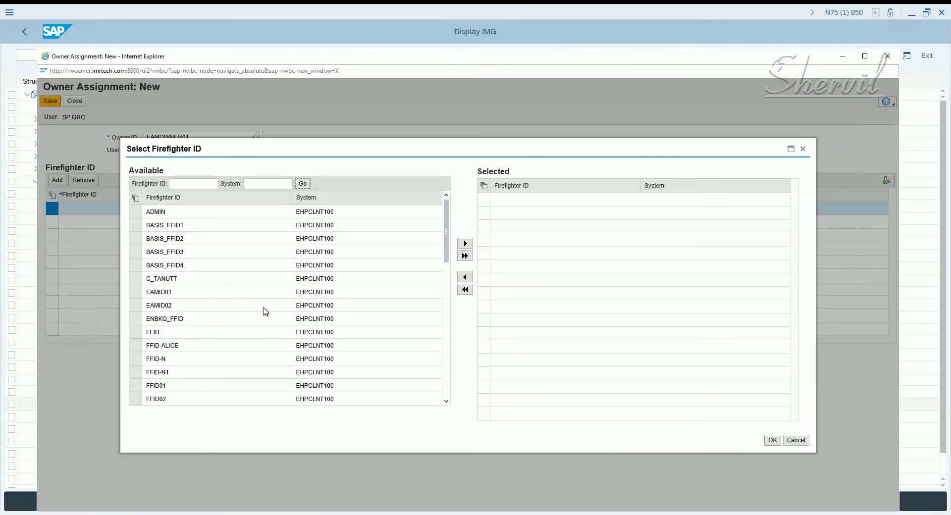
pyautogui.click(278, 184)
pyautogui.moveTo(294, 146); pyautogui.dragTo(354, 151)
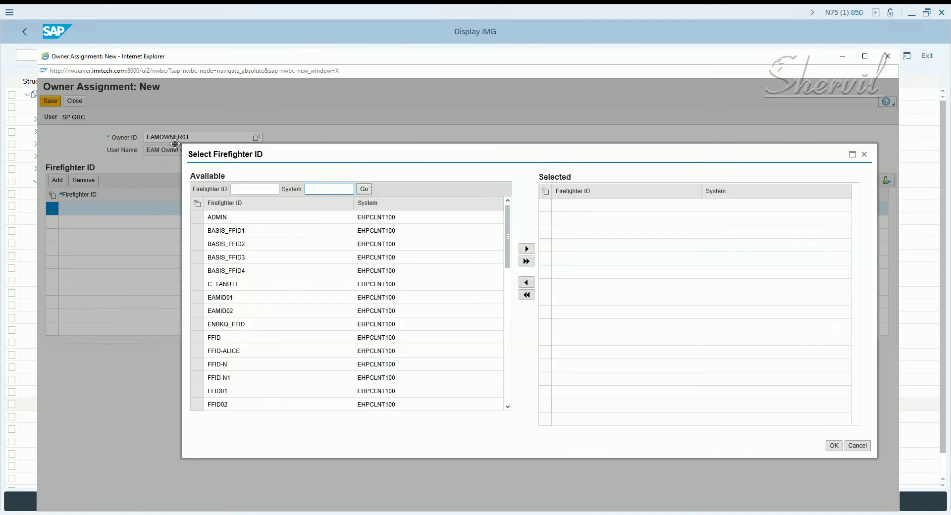
pyautogui.click(197, 297)
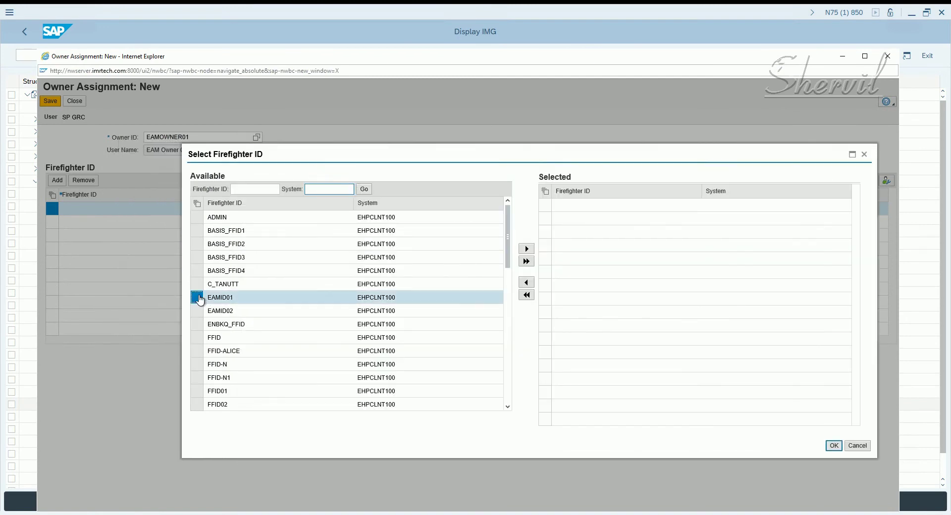
pyautogui.click(528, 250)
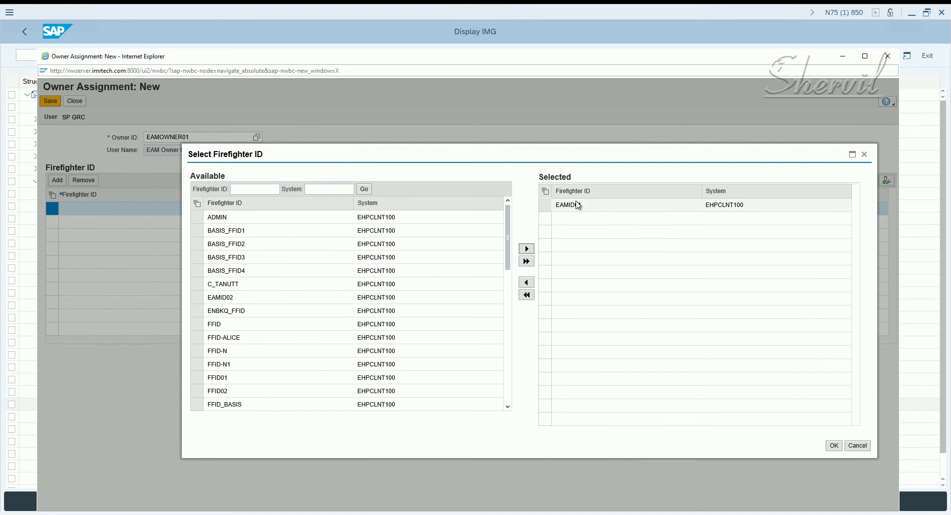
# Confirm EAMID01 as the selected firefighter ID and save the owner assignment for EAMOWNER01
pyautogui.click(835, 447)
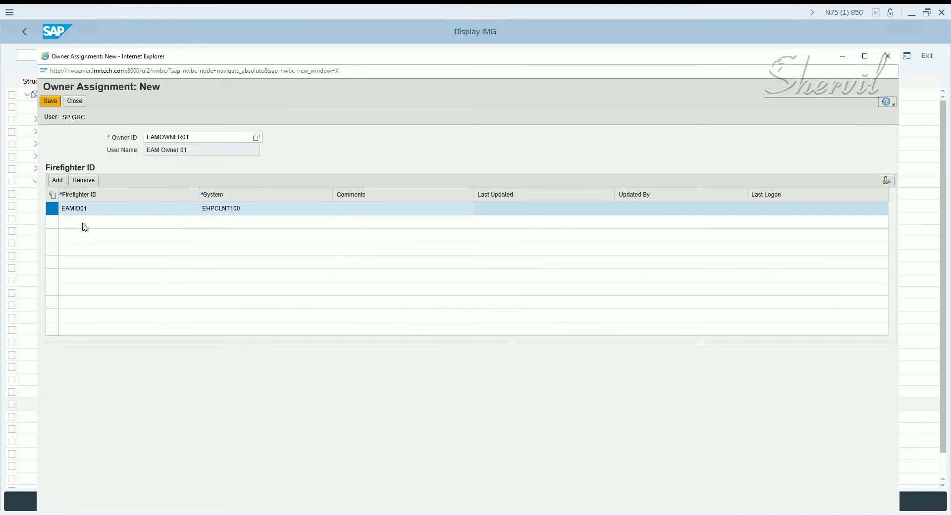
pyautogui.click(168, 138)
pyautogui.moveTo(192, 136); pyautogui.dragTo(139, 137)
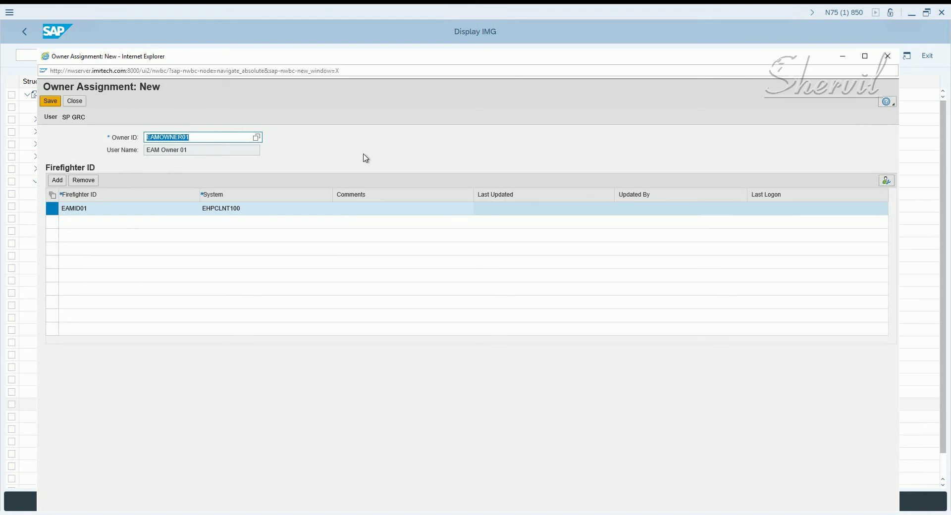
pyautogui.click(124, 151)
pyautogui.click(49, 104)
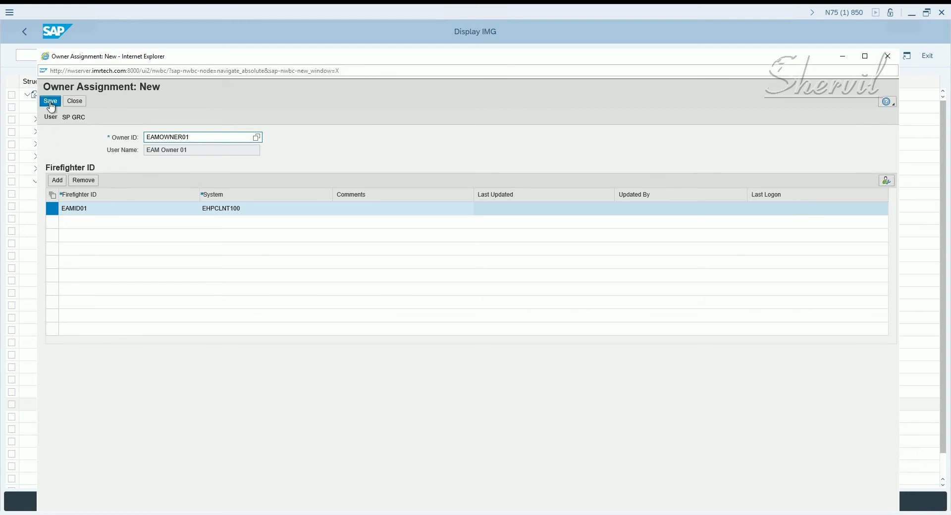
pyautogui.click(51, 104)
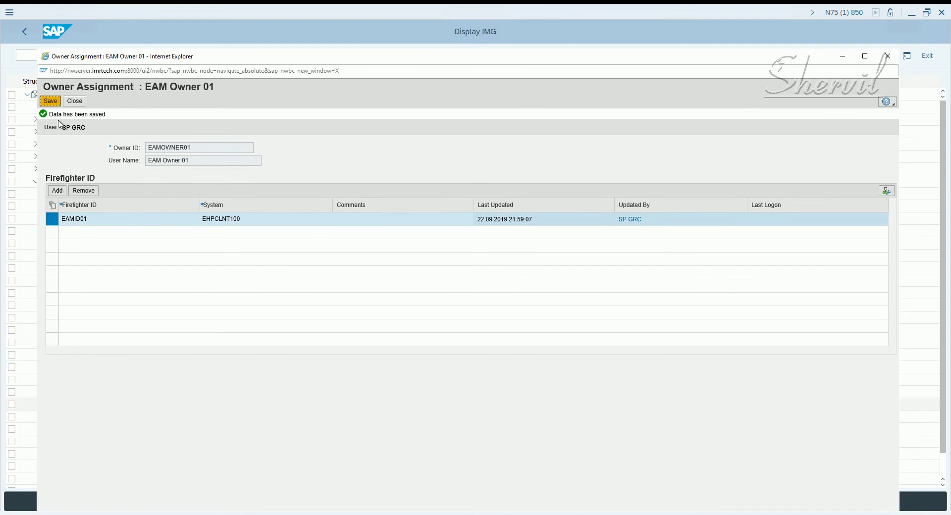
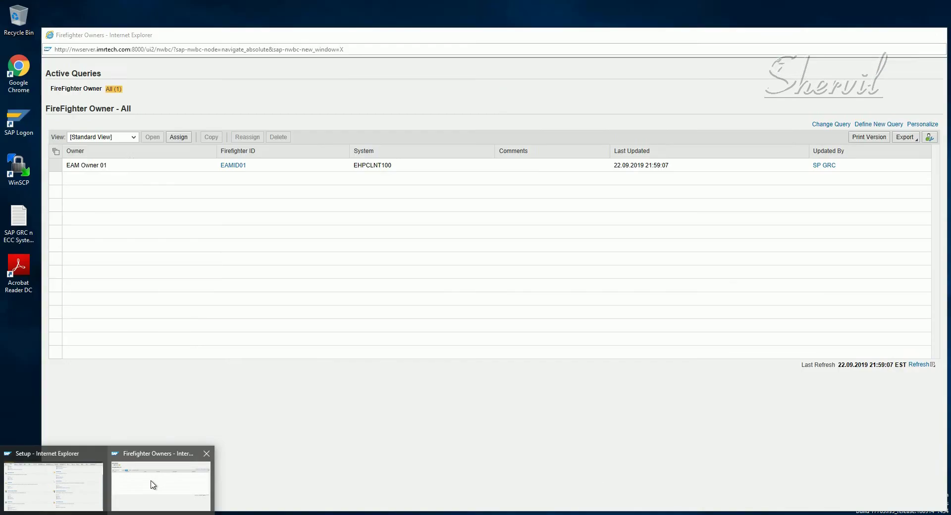
# Return to the Firefighter Owners list and start a new owner assignment with EAMOWNER02 as the owner ID
pyautogui.click(152, 485)
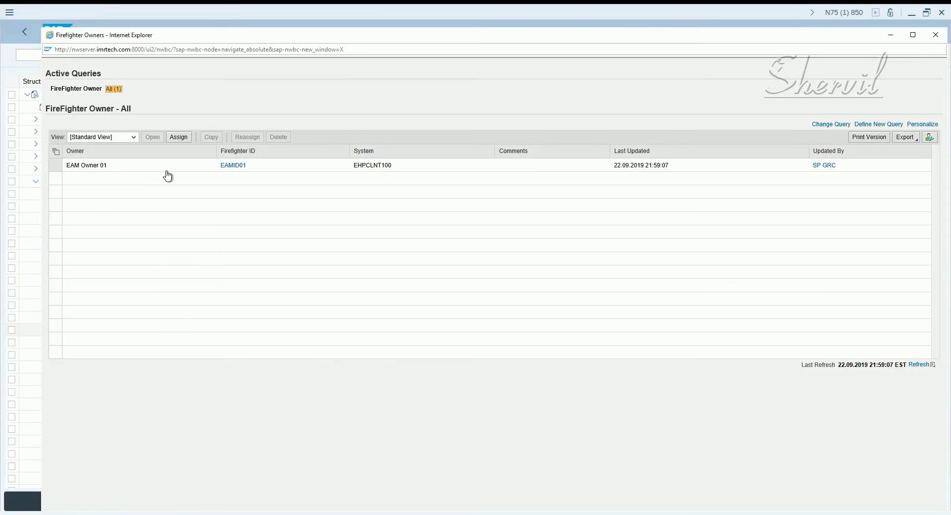
pyautogui.click(177, 140)
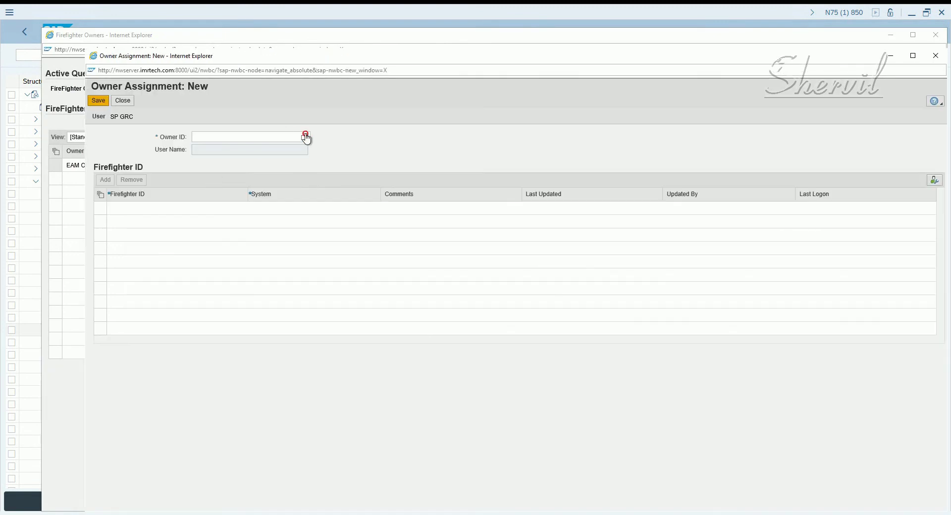
pyautogui.click(305, 137)
pyautogui.click(305, 137)
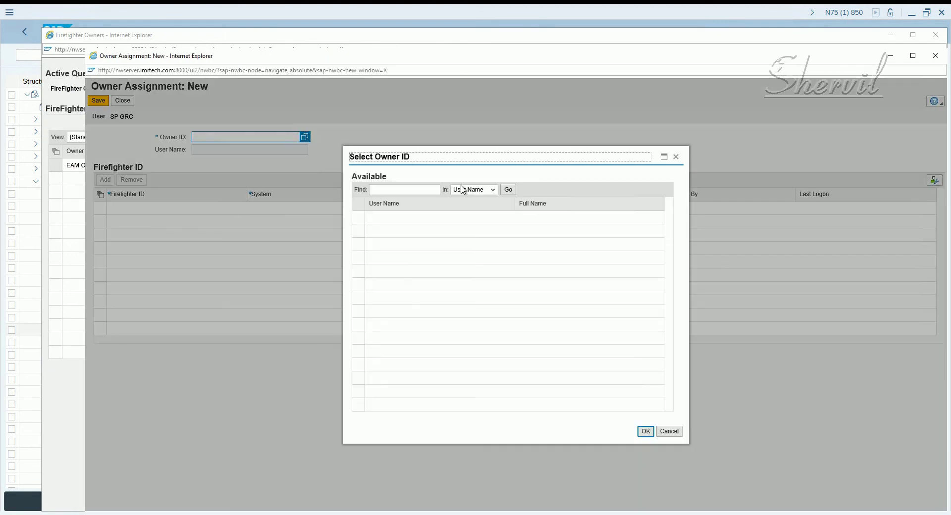
pyautogui.click(509, 190)
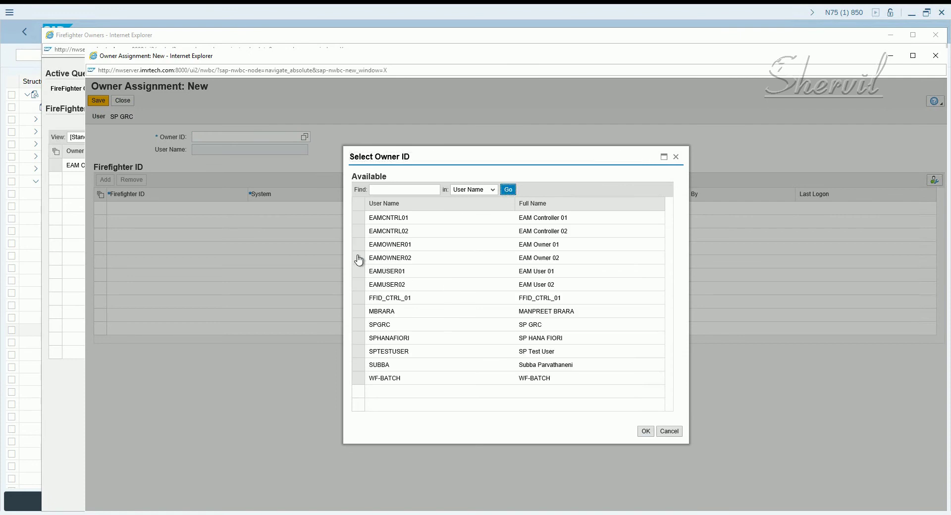
pyautogui.click(358, 258)
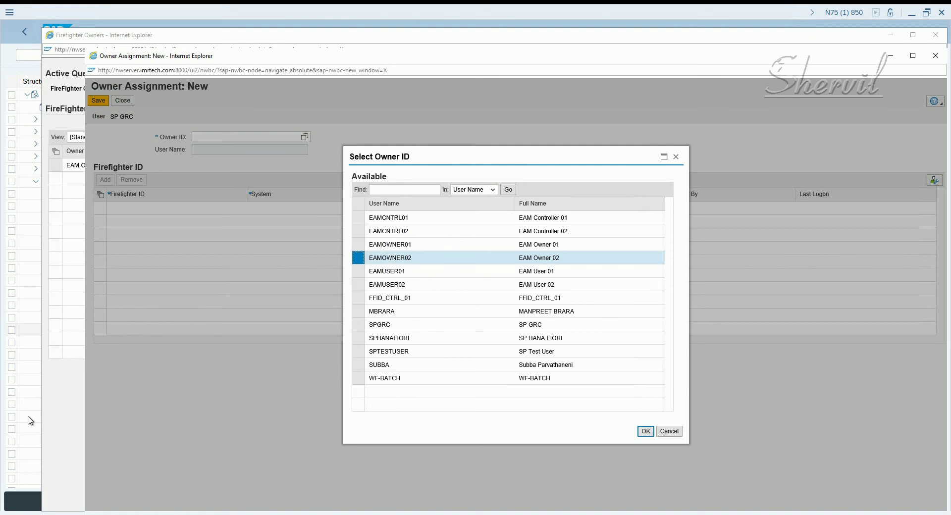
pyautogui.click(645, 432)
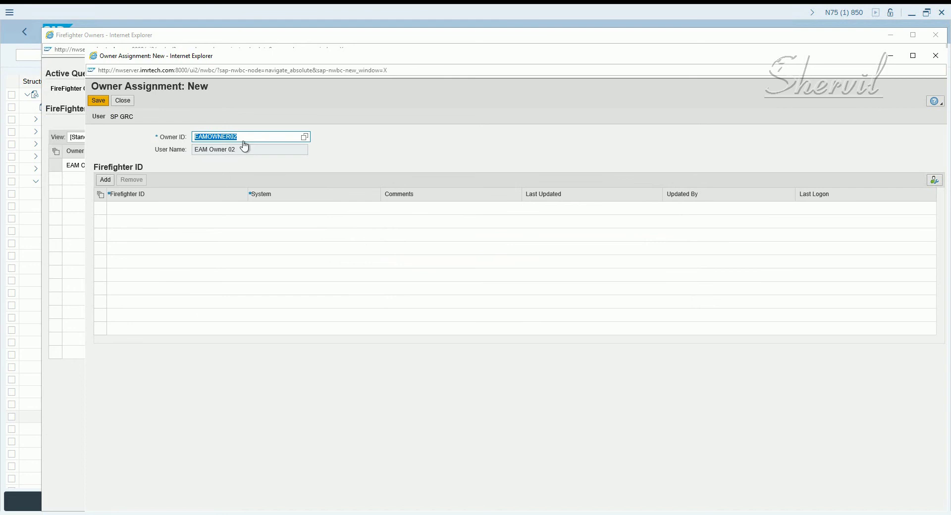
# Add firefighter ID EAMID02 on system EHPCLNT100 to the EAMOWNER02 assignment
pyautogui.click(105, 178)
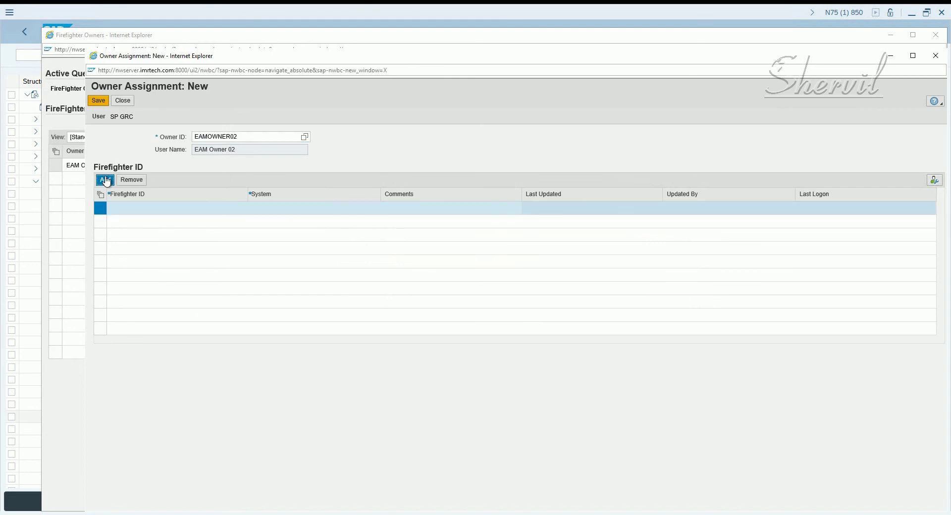
pyautogui.click(203, 210)
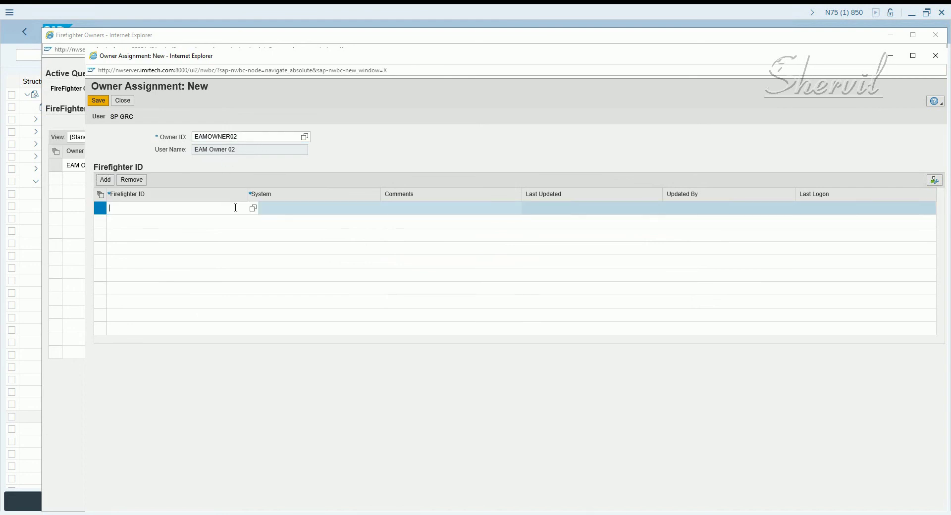
pyautogui.click(254, 212)
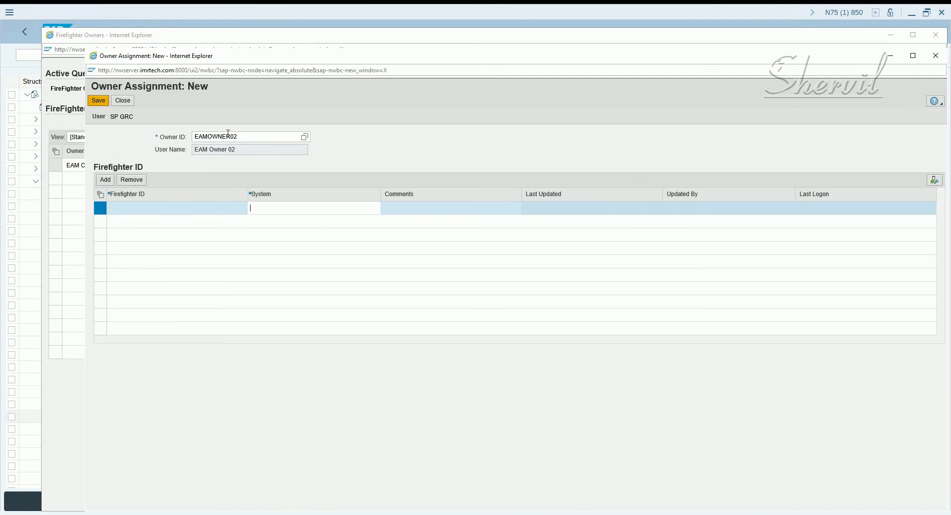
pyautogui.click(194, 208)
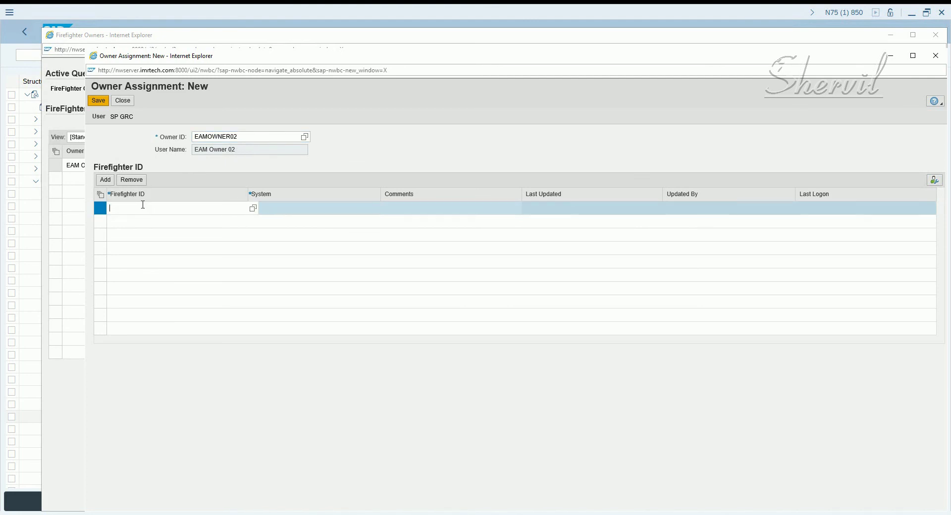
pyautogui.click(254, 210)
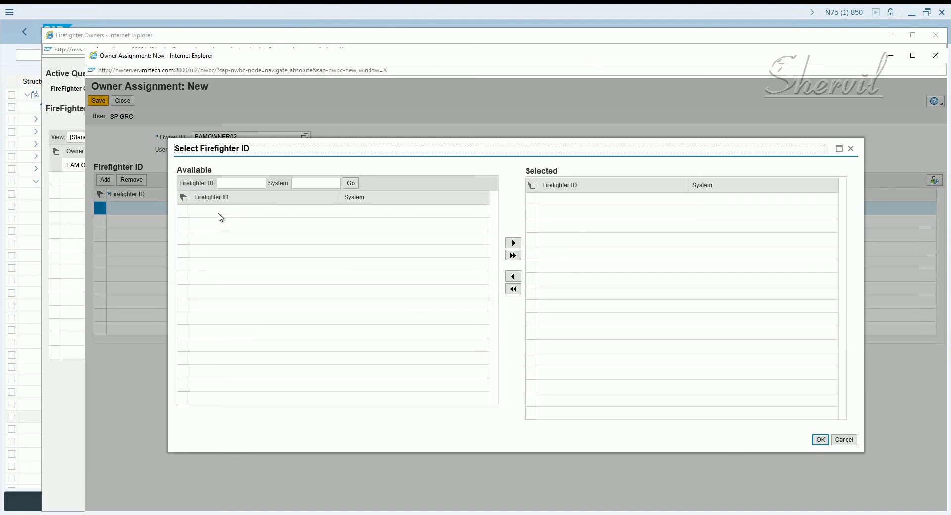
pyautogui.click(350, 184)
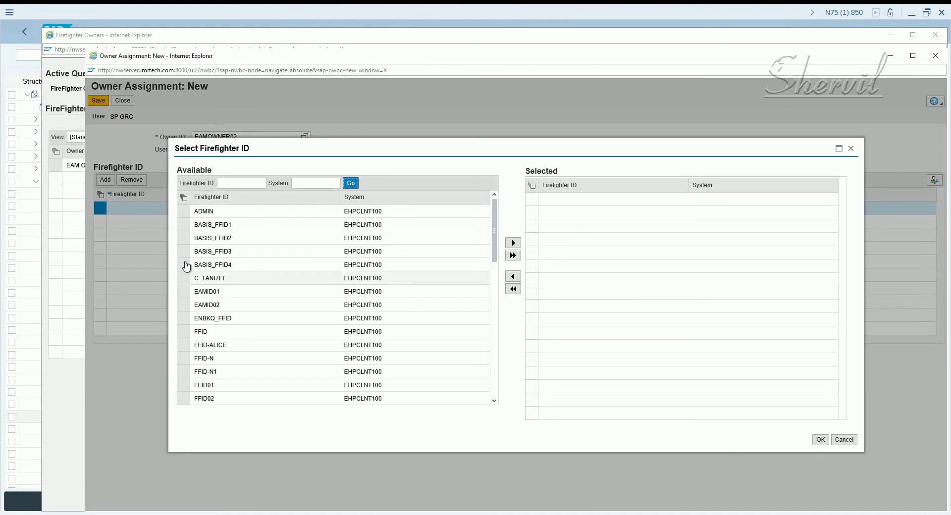
pyautogui.click(184, 305)
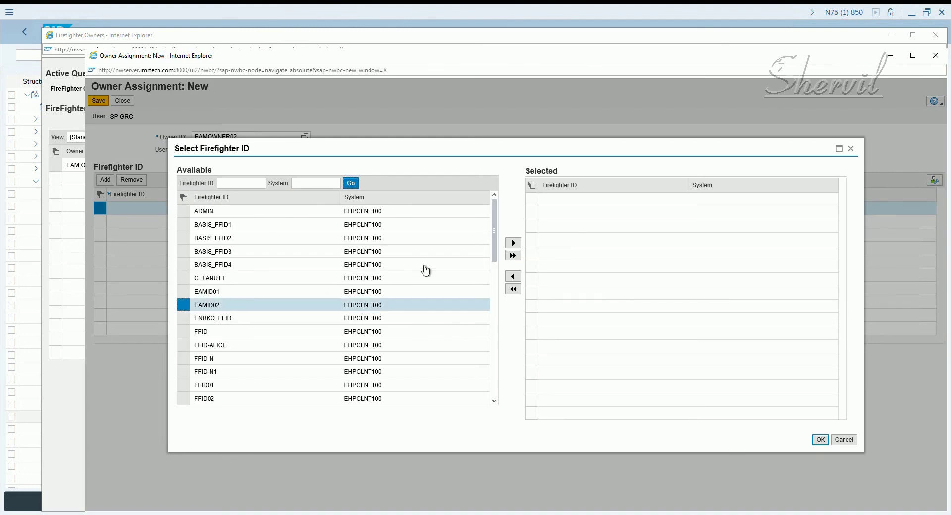
pyautogui.click(513, 243)
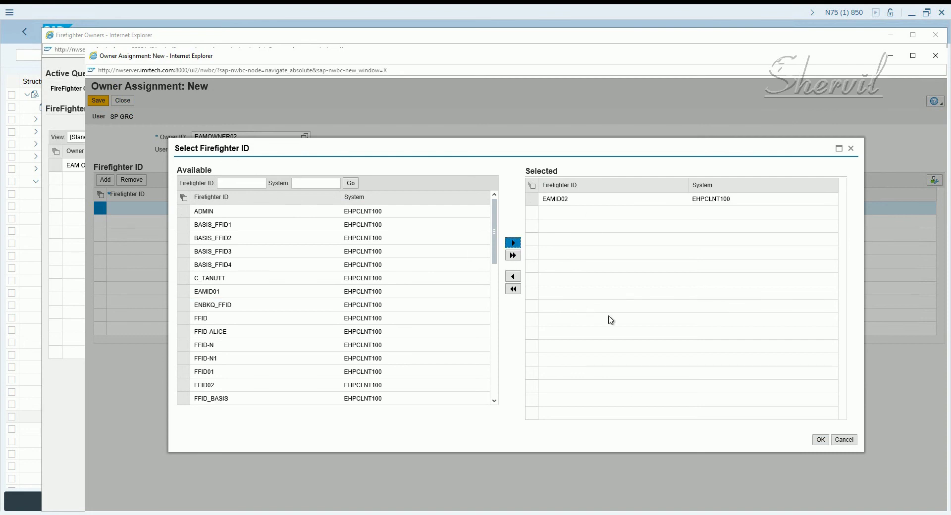
pyautogui.click(820, 440)
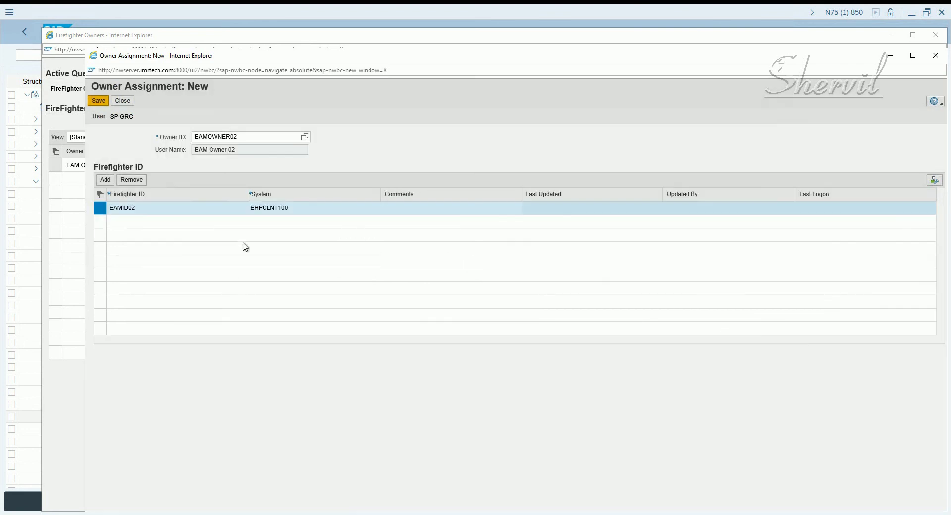
# Save the EAMOWNER02 assignment and close the assignment form and the Firefighter Owners list
pyautogui.click(98, 101)
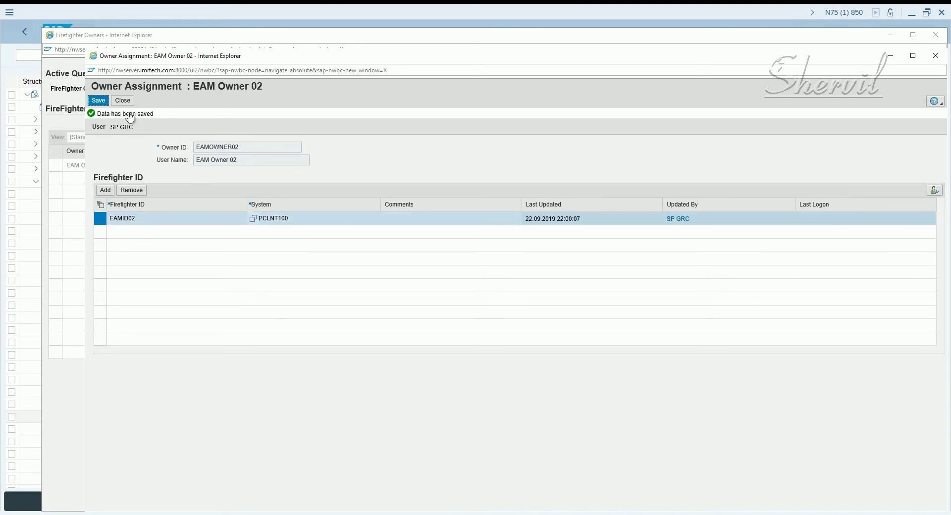
pyautogui.click(121, 101)
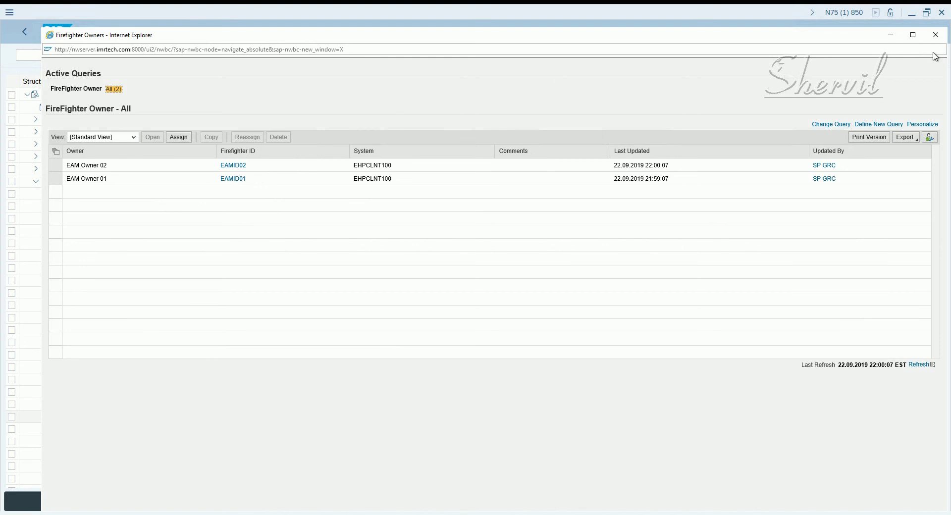
pyautogui.click(936, 36)
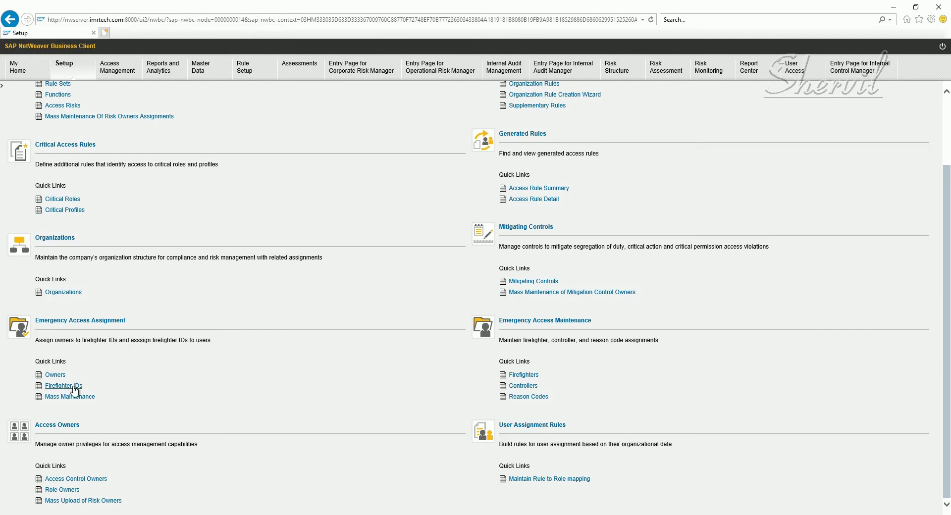
# Try to start a new controller assignment from the Controllers list under Emergency Access Maintenance, and close that window
pyautogui.click(524, 387)
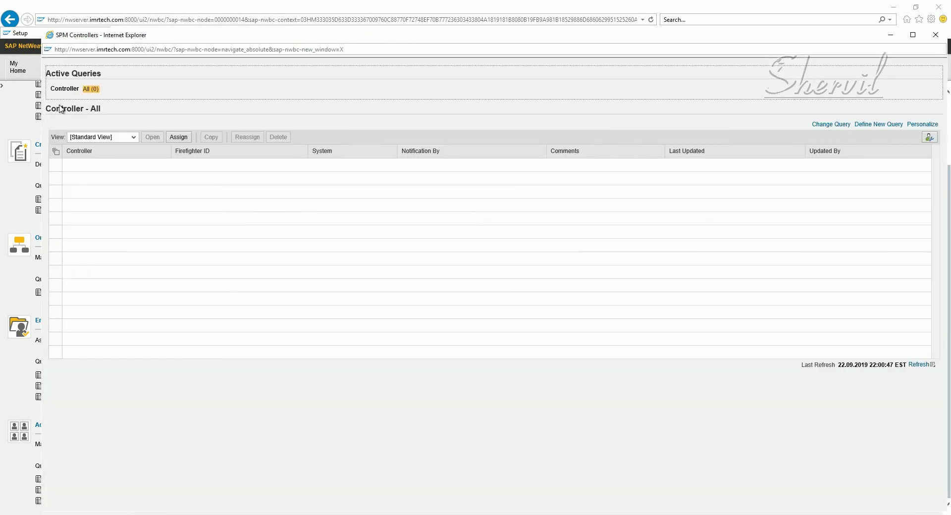
pyautogui.click(178, 141)
pyautogui.click(178, 137)
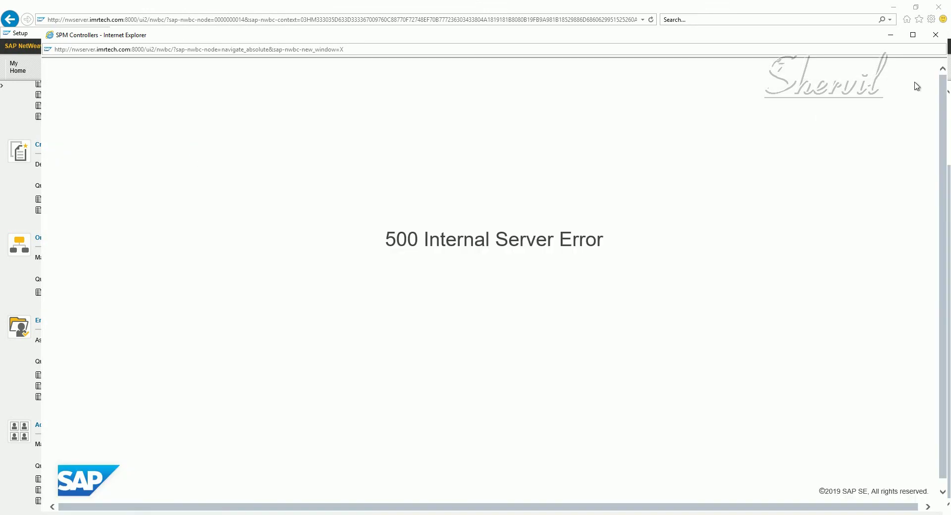
pyautogui.click(936, 36)
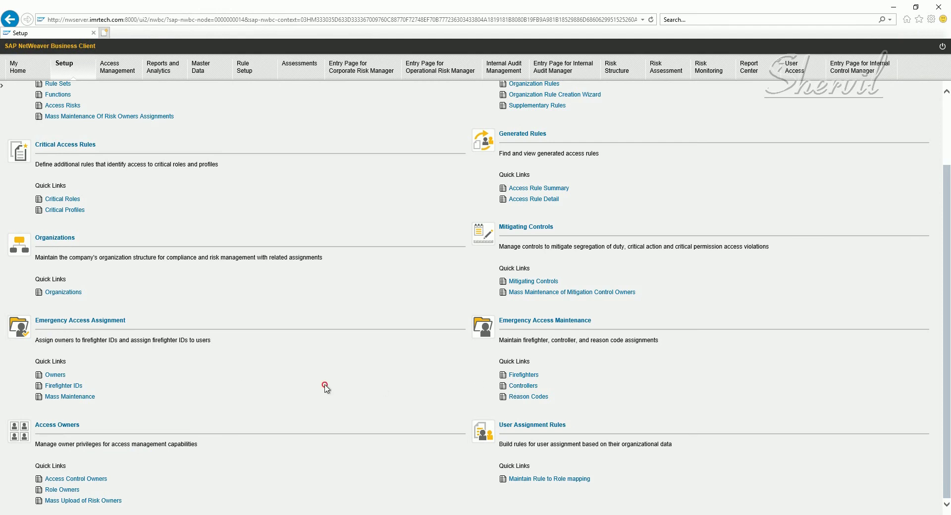
# Examine the fields of a new Firefighter ID assignment form under Emergency Access Assignment and close it unsaved with its list
pyautogui.click(57, 390)
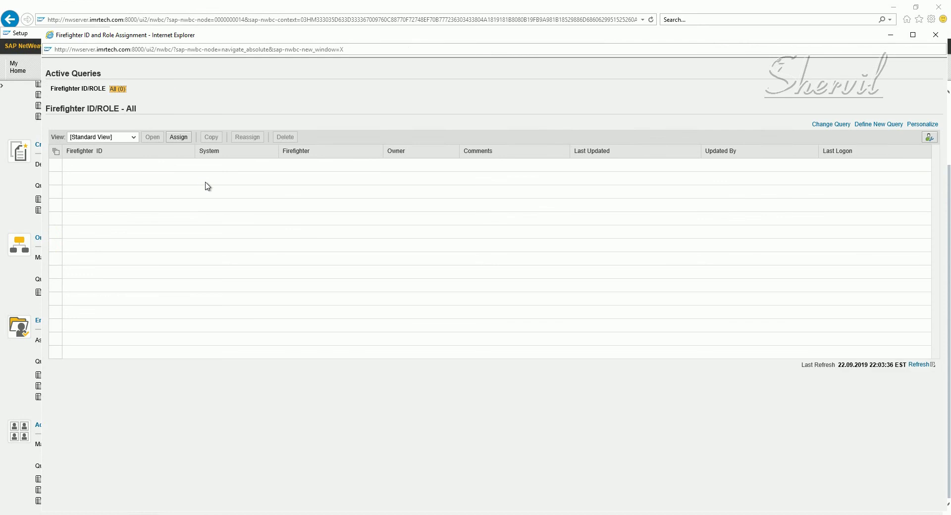
pyautogui.click(172, 139)
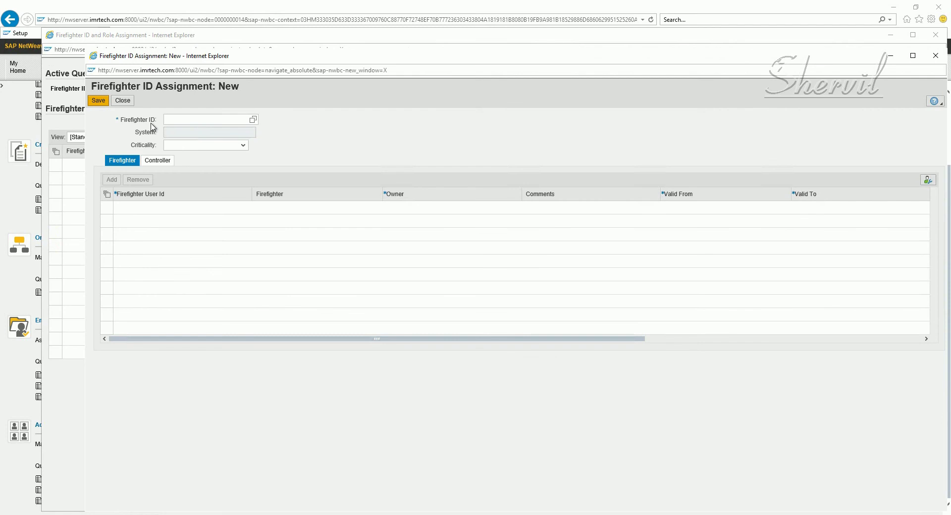
pyautogui.click(194, 122)
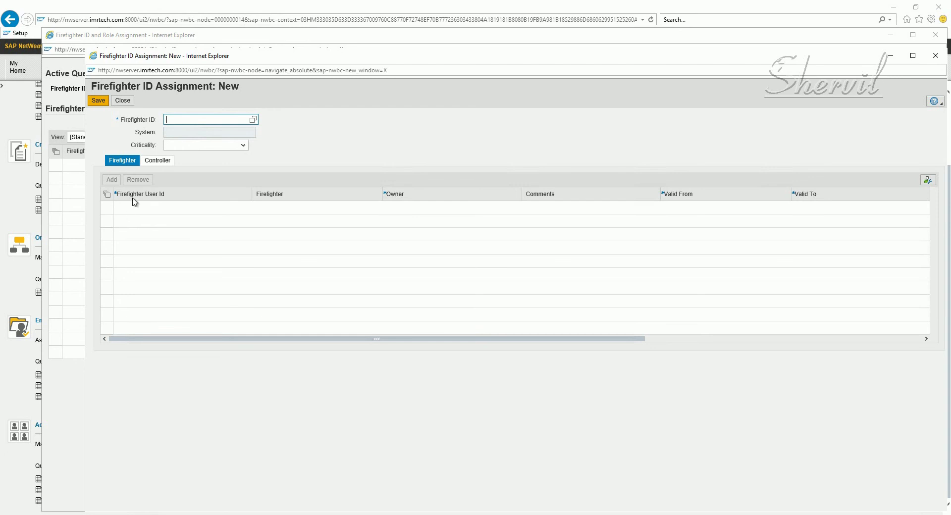
pyautogui.click(151, 164)
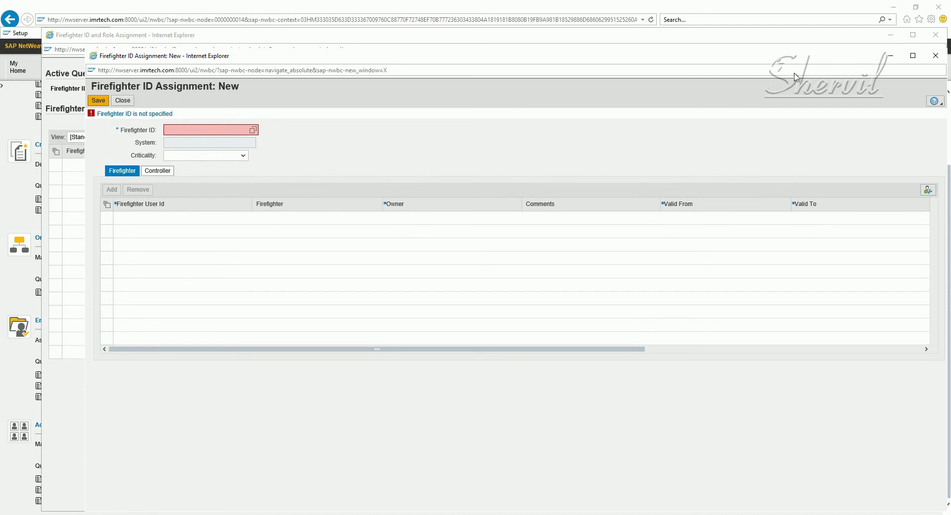
pyautogui.click(748, 71)
pyautogui.moveTo(744, 57); pyautogui.dragTo(781, 93)
pyautogui.click(860, 80)
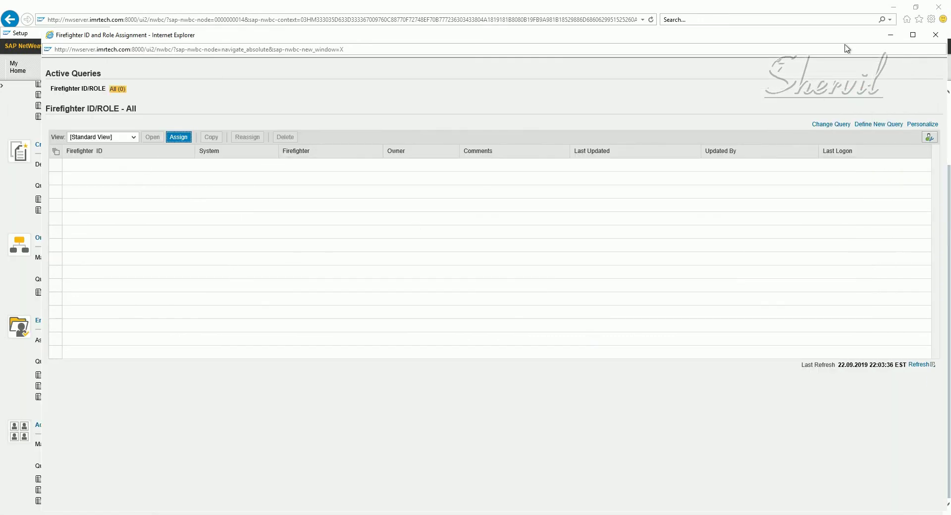
pyautogui.click(935, 35)
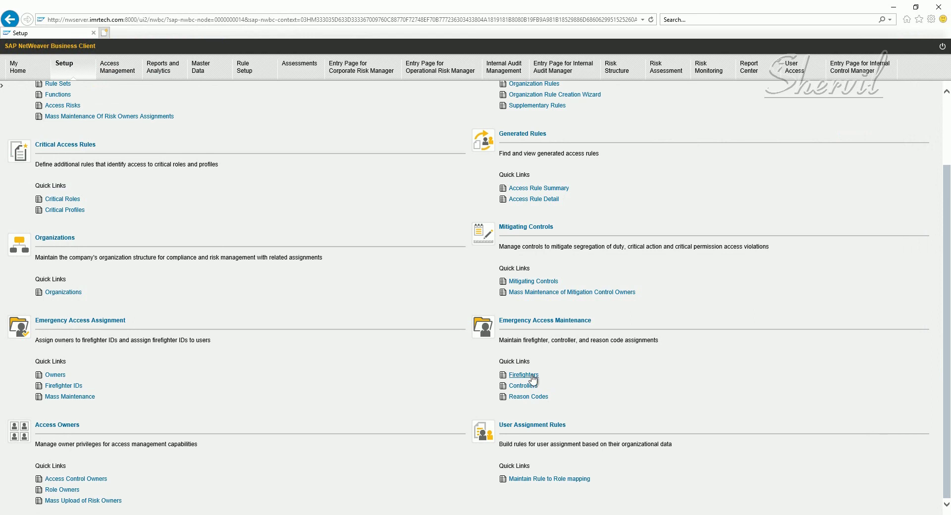
# Start a new firefighter assignment from the Firefighters list under Emergency Access Maintenance and select EAMUSER01 as the firefighter
pyautogui.click(520, 379)
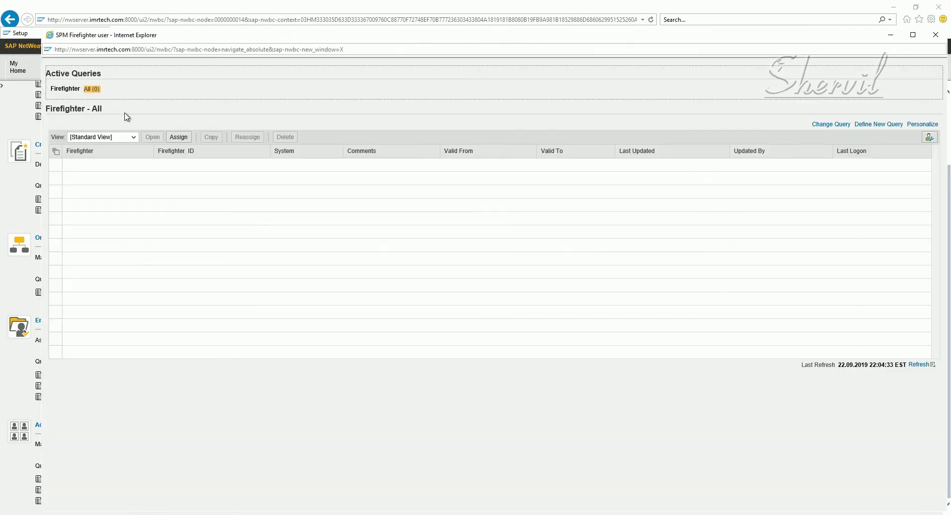
pyautogui.click(188, 138)
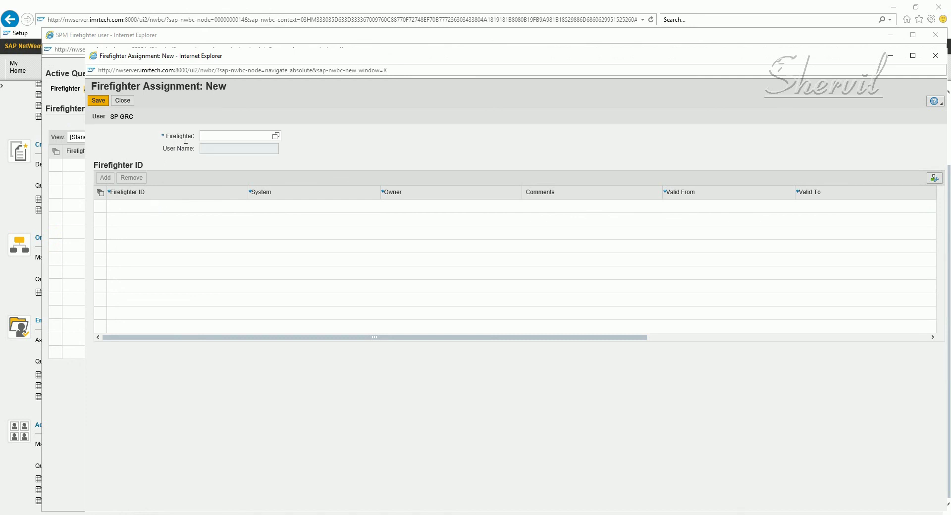
pyautogui.click(206, 138)
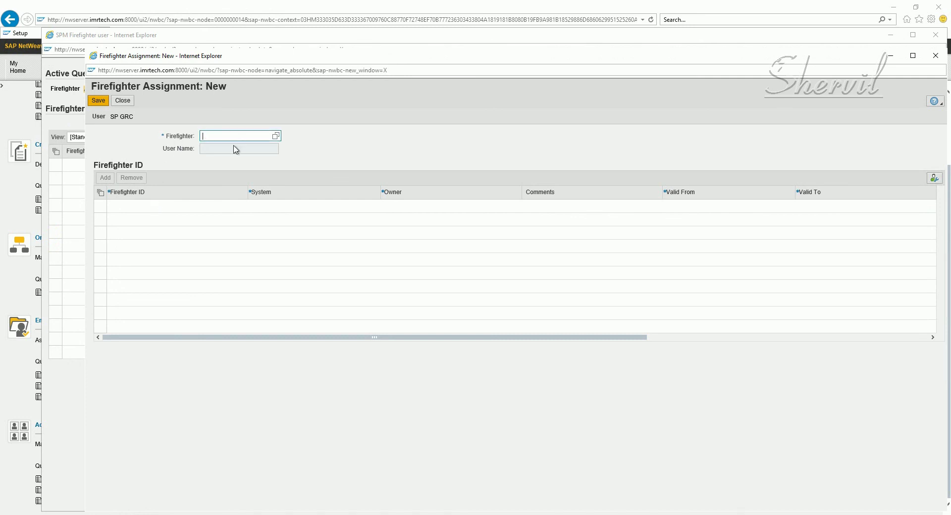
pyautogui.click(275, 137)
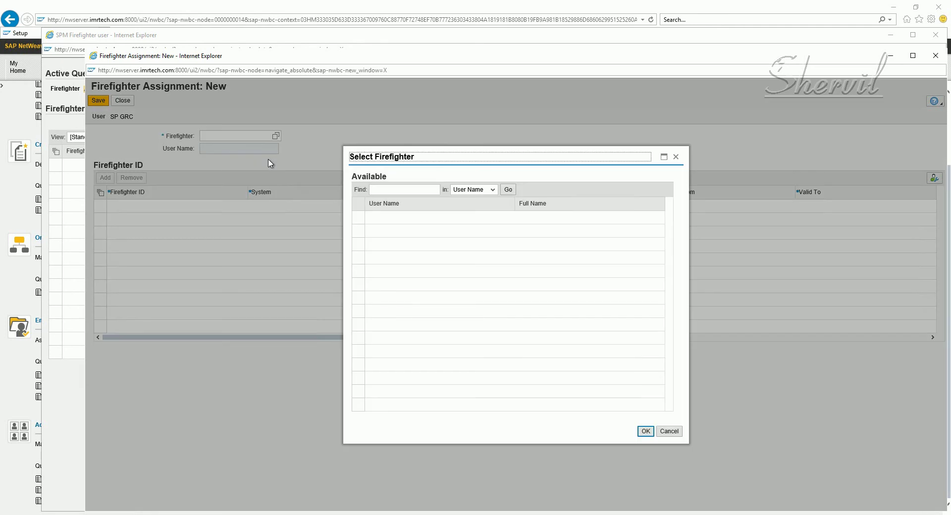
pyautogui.click(509, 190)
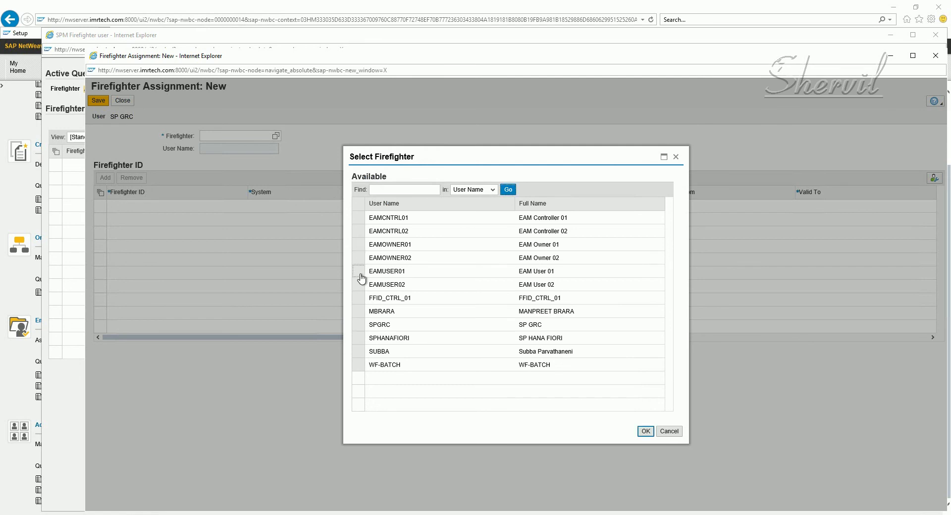
pyautogui.click(358, 273)
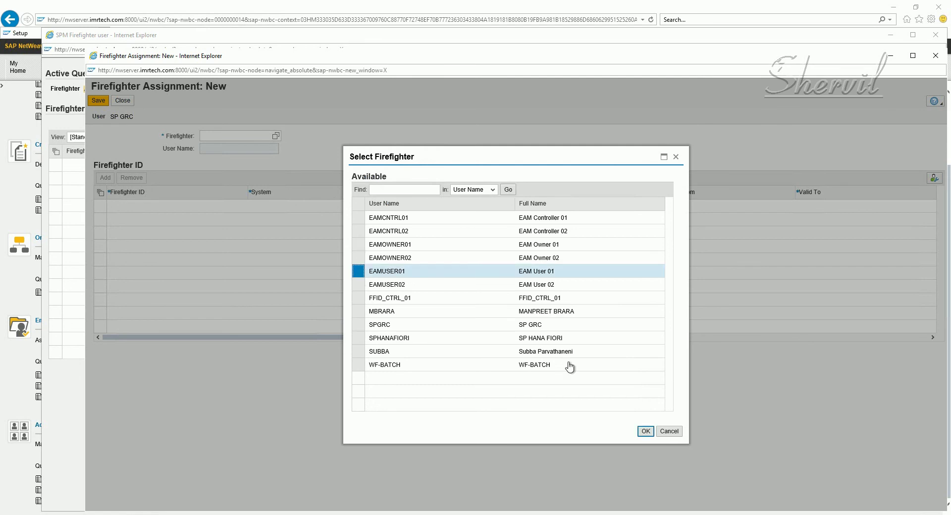
pyautogui.click(646, 431)
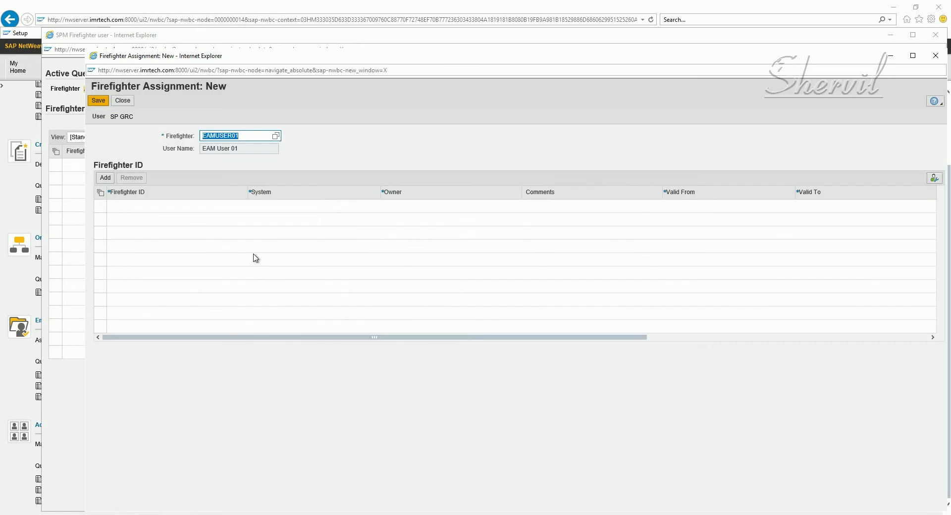
# Add firefighter ID EAMID01 on system EHPCLNT100 to the EAMUSER01 assignment
pyautogui.click(133, 193)
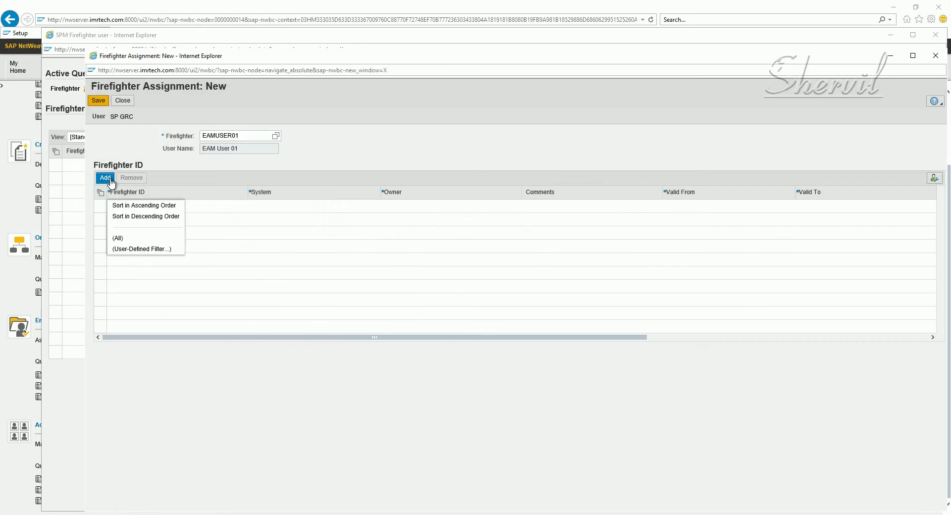
pyautogui.click(109, 178)
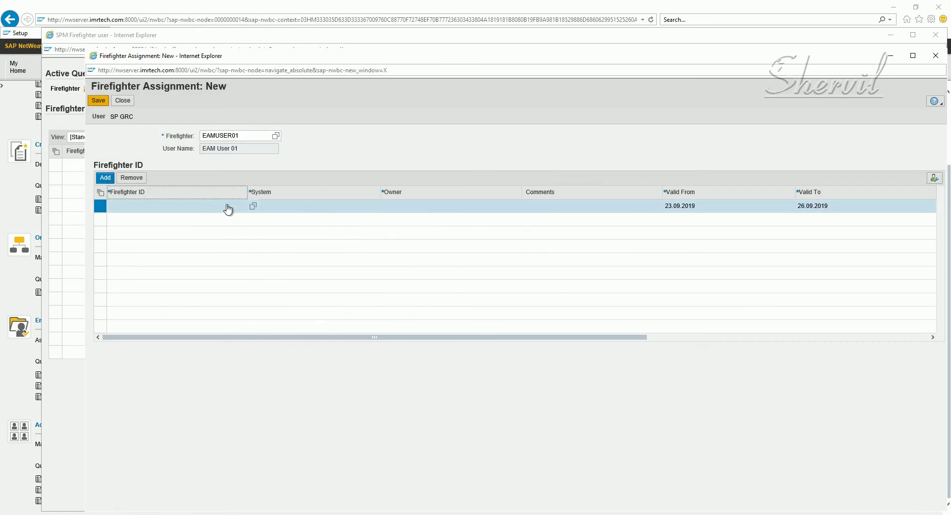
pyautogui.click(254, 207)
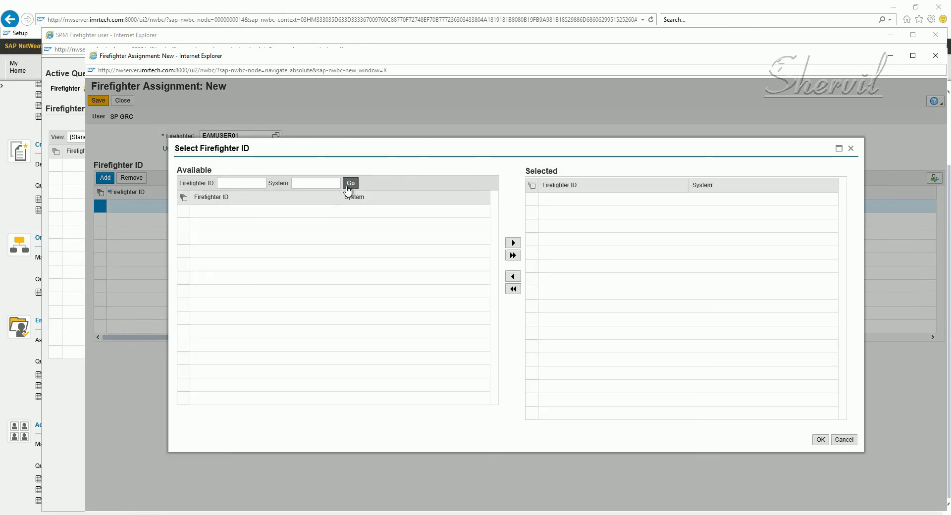
pyautogui.click(349, 184)
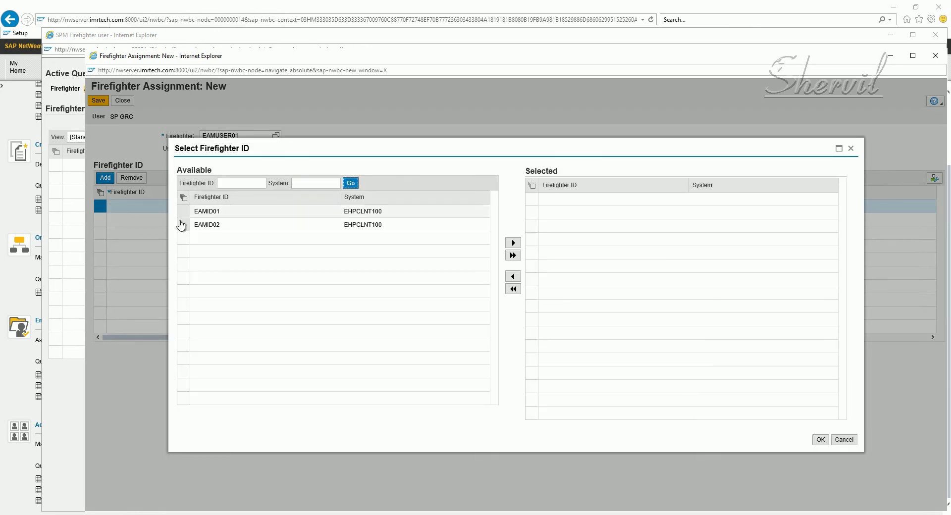
pyautogui.click(183, 211)
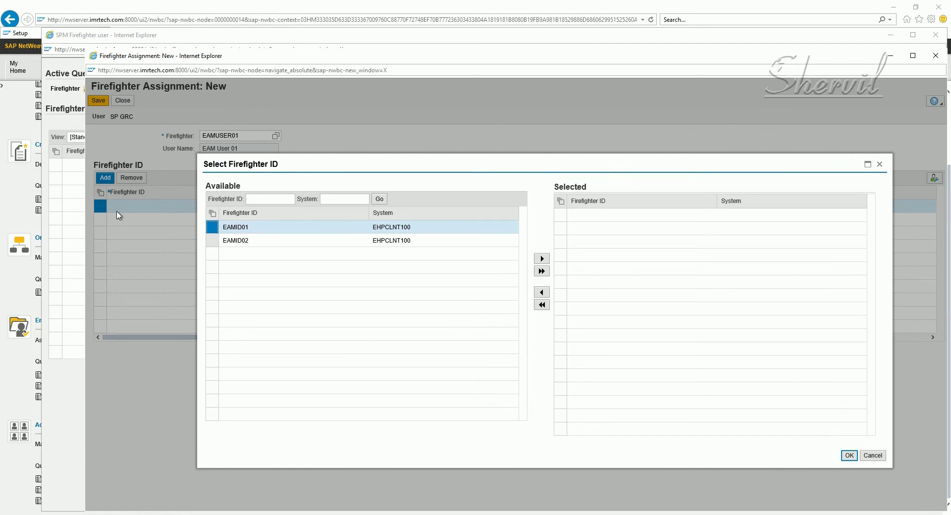
pyautogui.click(541, 259)
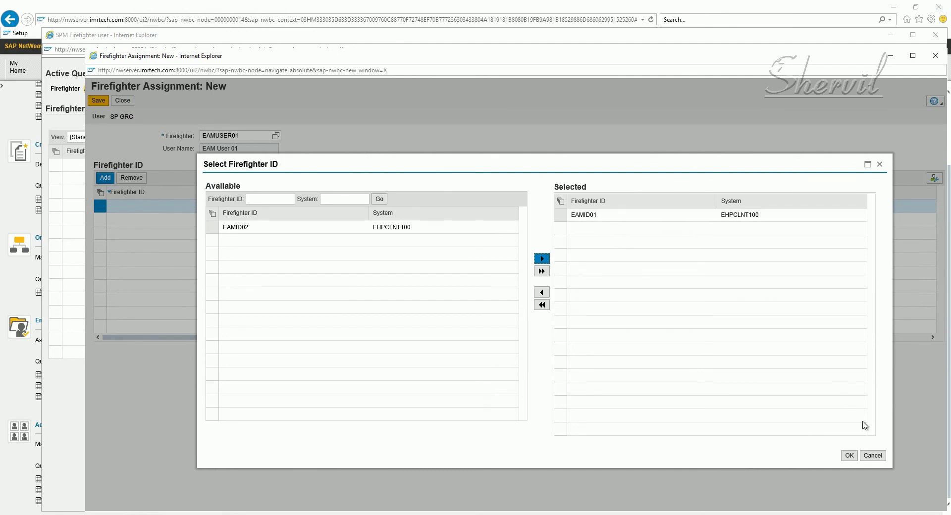
pyautogui.click(849, 456)
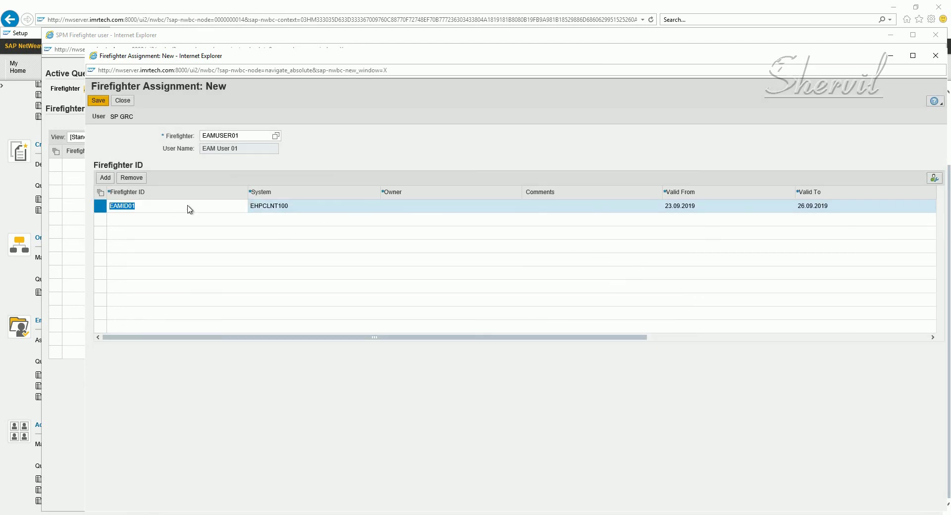
# Set EAMOWNER01 as the owner for EAMID01 and save and close the EAMUSER01 assignment
pyautogui.click(403, 206)
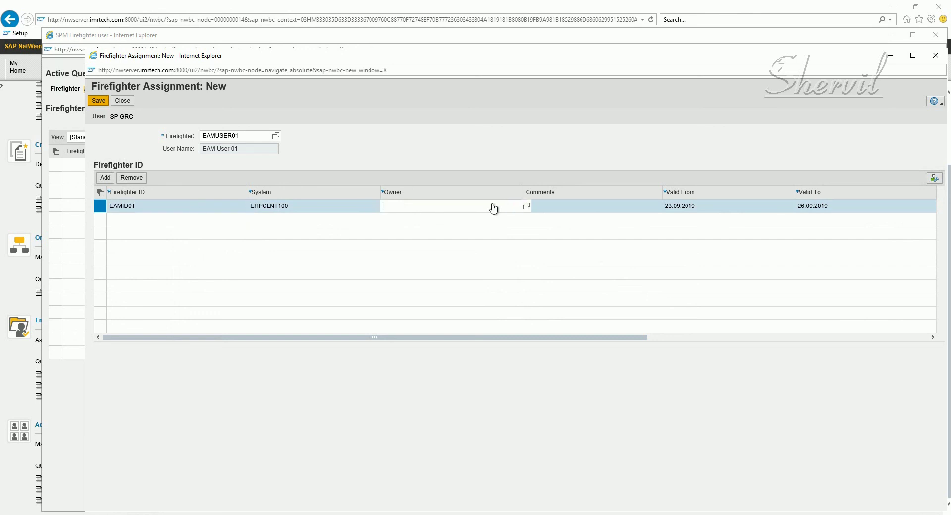
pyautogui.click(526, 207)
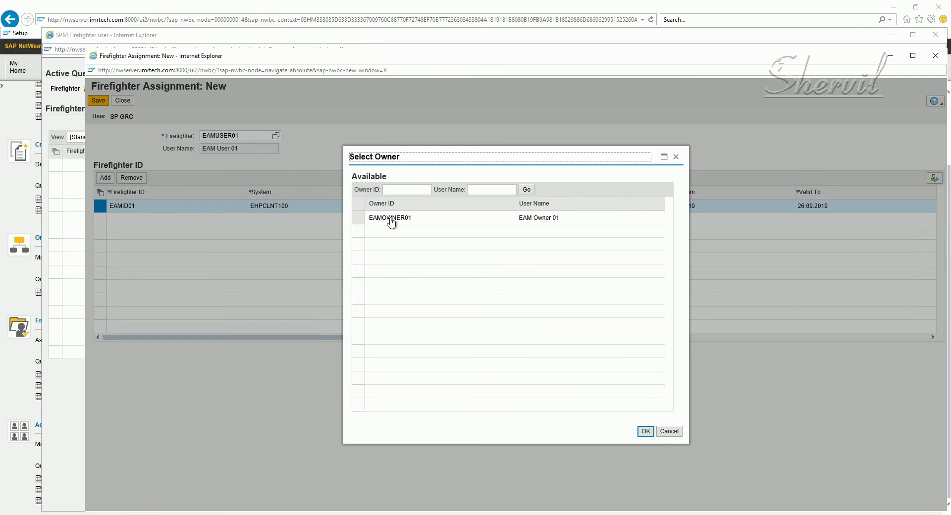
pyautogui.click(446, 222)
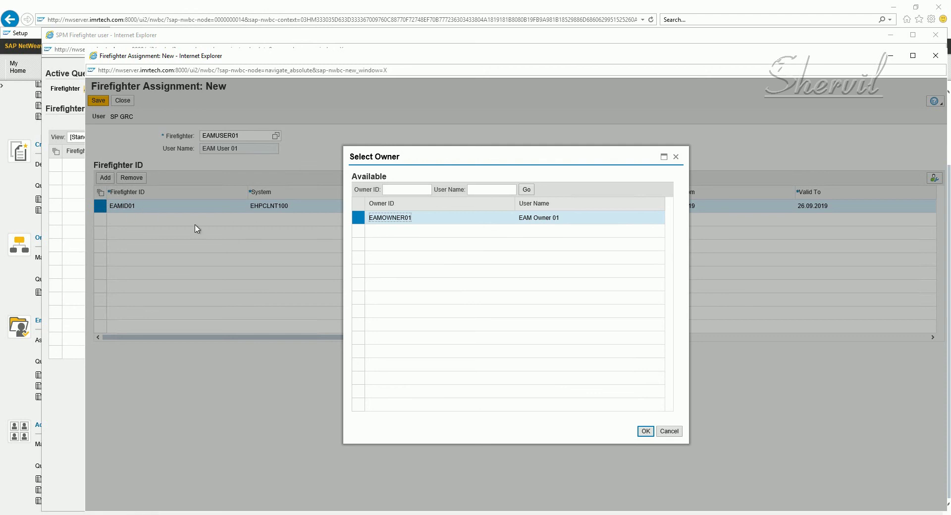
pyautogui.click(645, 431)
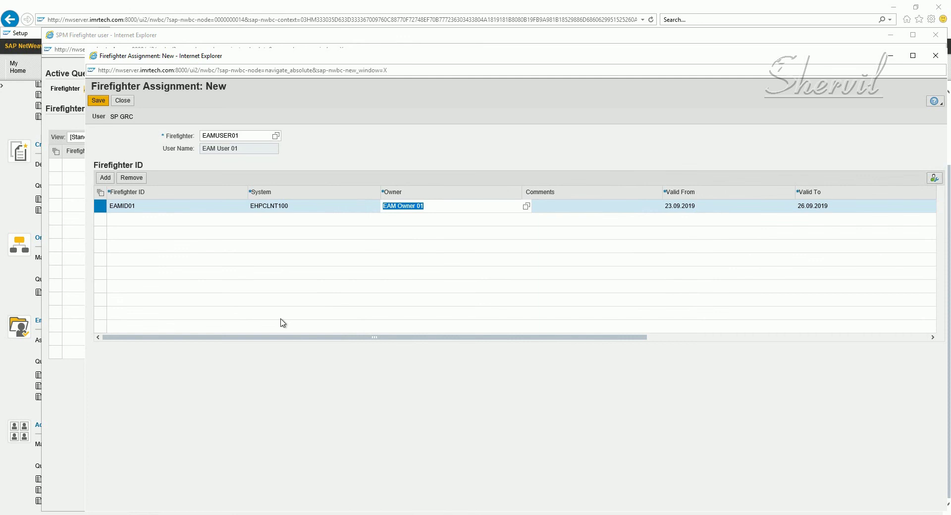
pyautogui.click(98, 101)
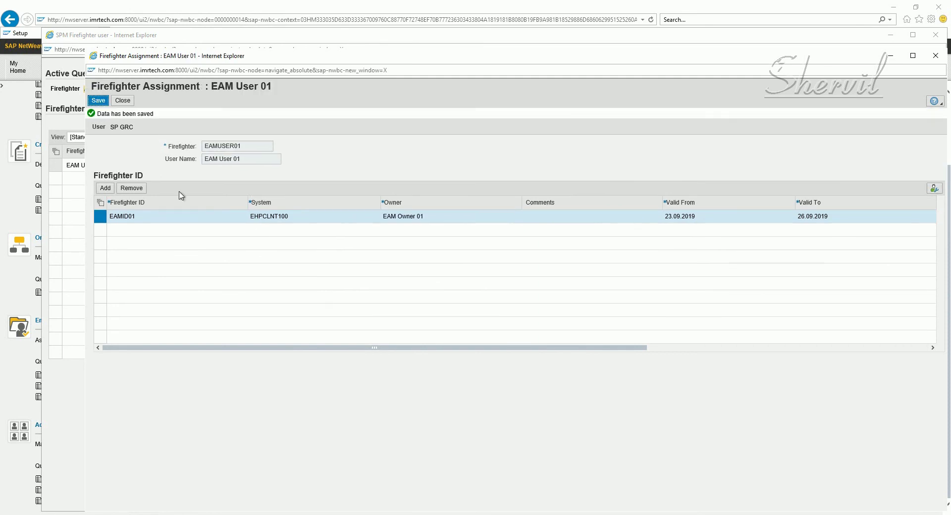
pyautogui.click(122, 100)
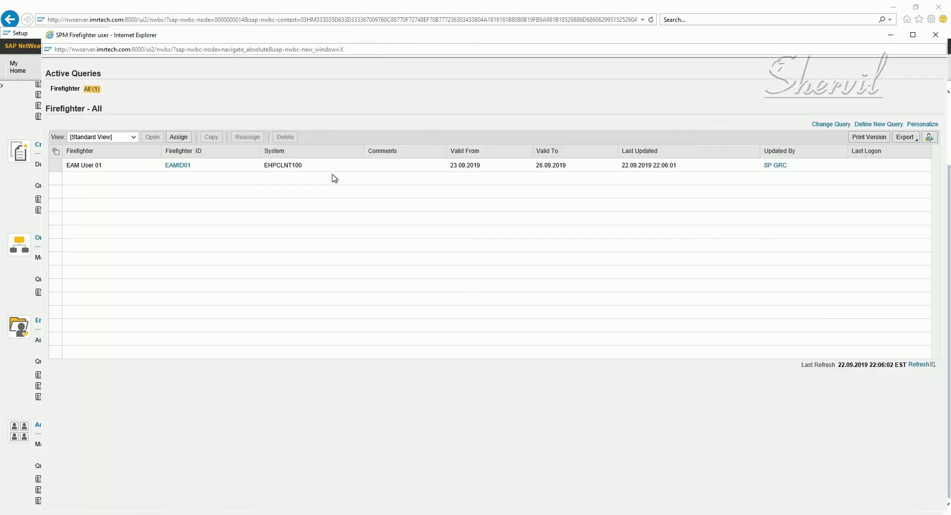
# Start another firefighter assignment and select EAMUSER02 as the firefighter by searching user names for EAM*
pyautogui.click(184, 137)
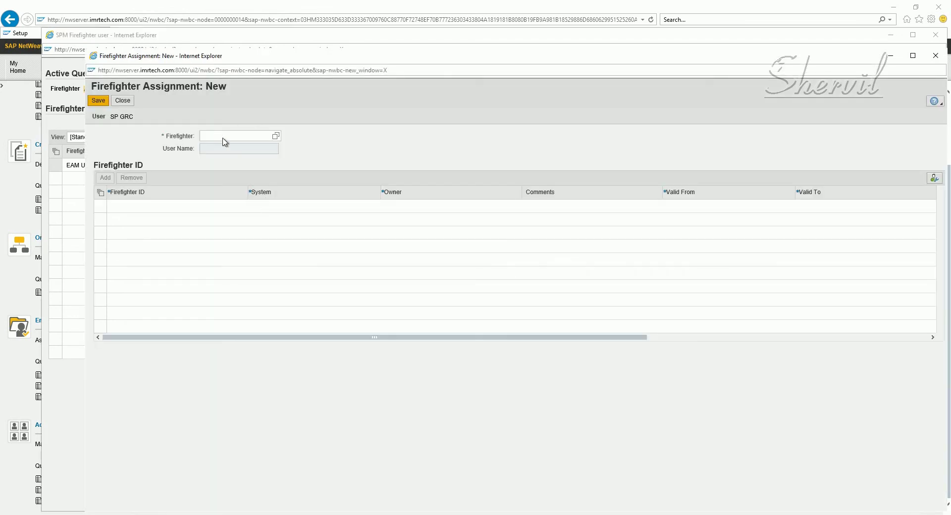
pyautogui.click(223, 136)
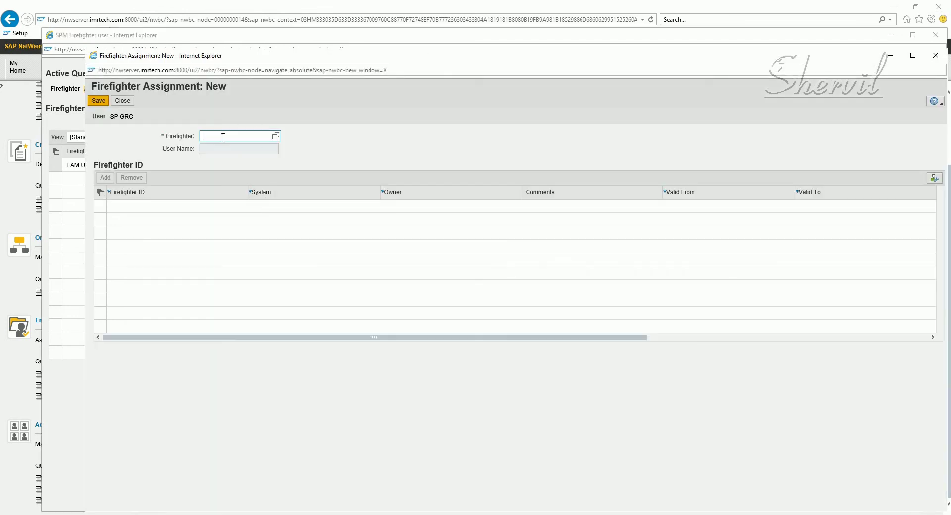
pyautogui.click(276, 136)
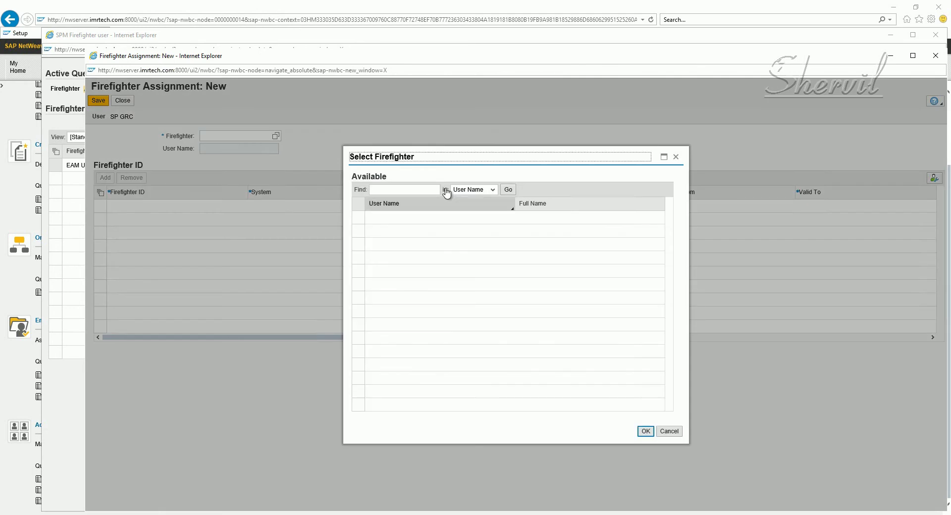
pyautogui.click(508, 191)
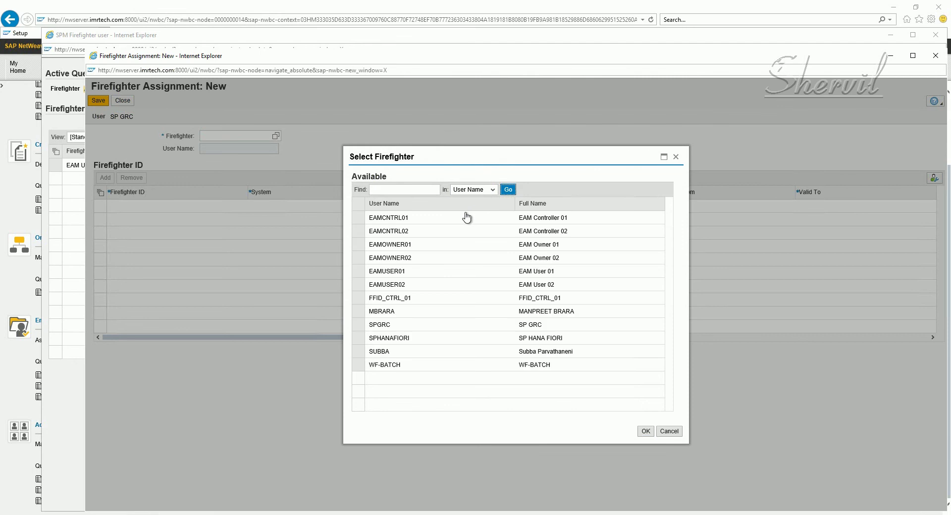
pyautogui.click(388, 188)
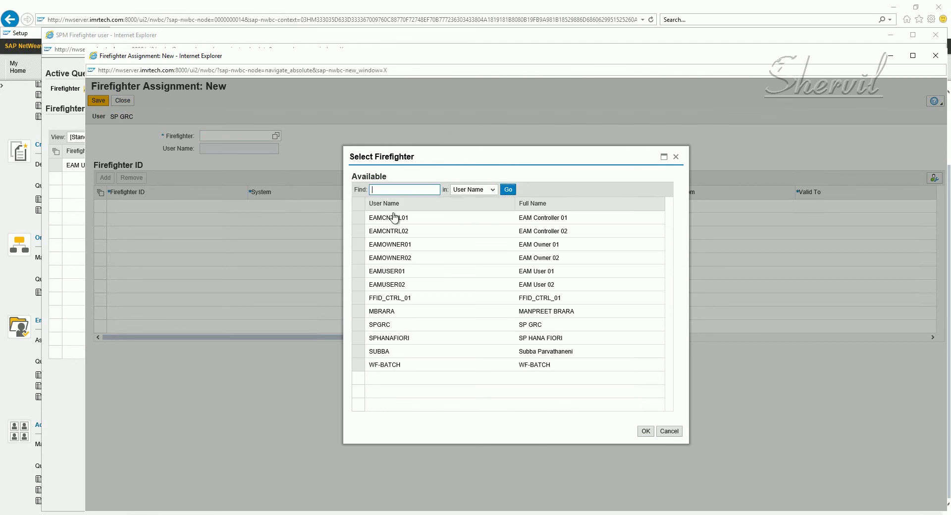
pyautogui.click(384, 189)
pyautogui.click(508, 190)
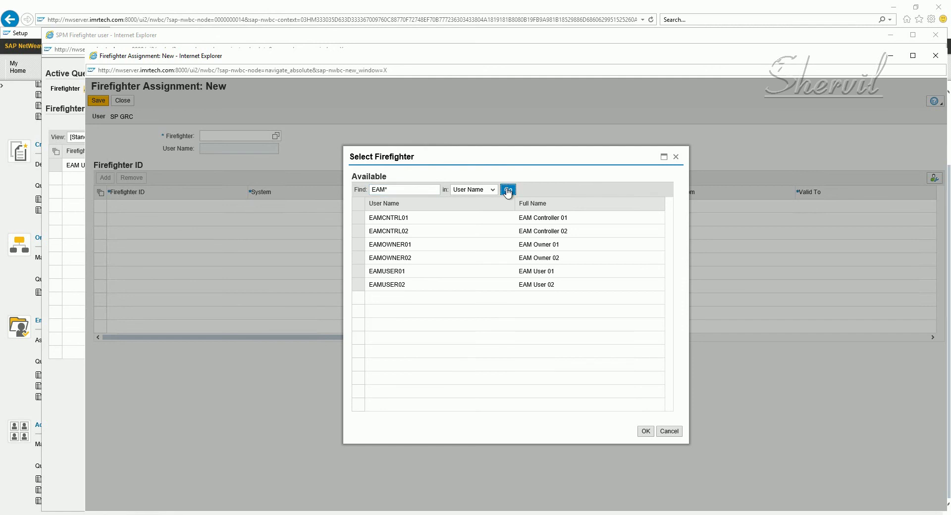
pyautogui.click(391, 190)
pyautogui.click(396, 286)
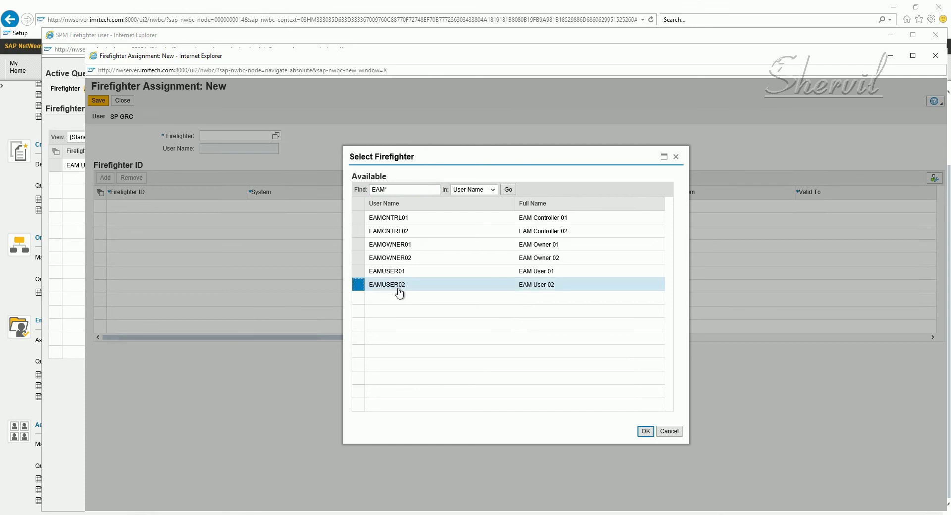
pyautogui.click(650, 430)
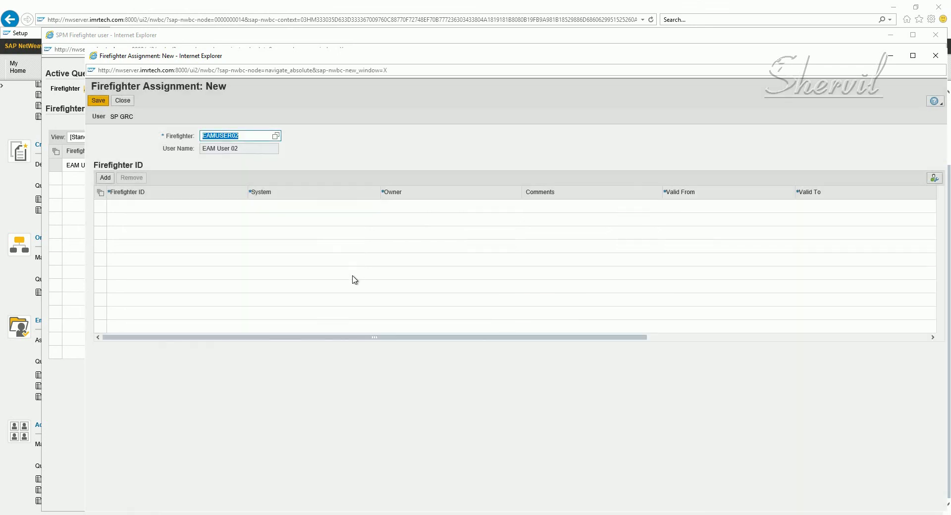
# Add firefighter ID EAMID02 on system EHPCLNT100 to the EAMUSER02 assignment
pyautogui.click(105, 177)
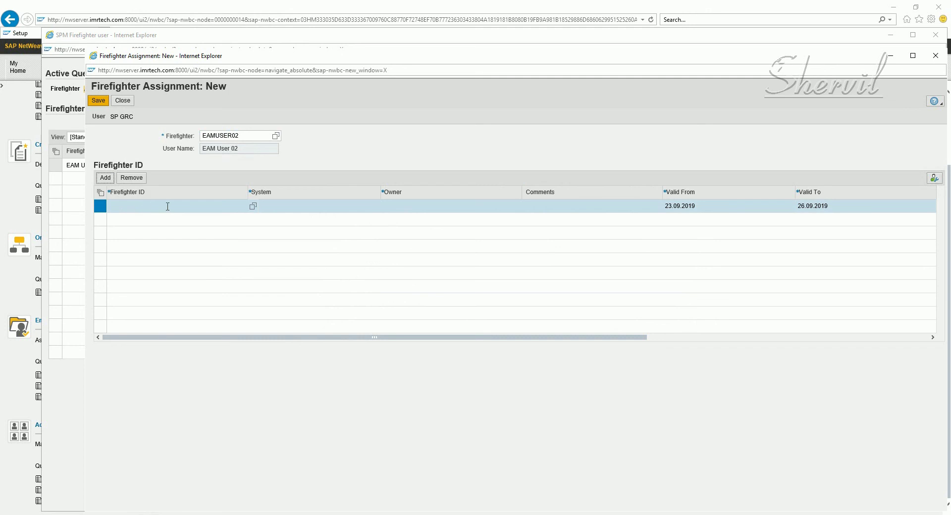
pyautogui.click(167, 206)
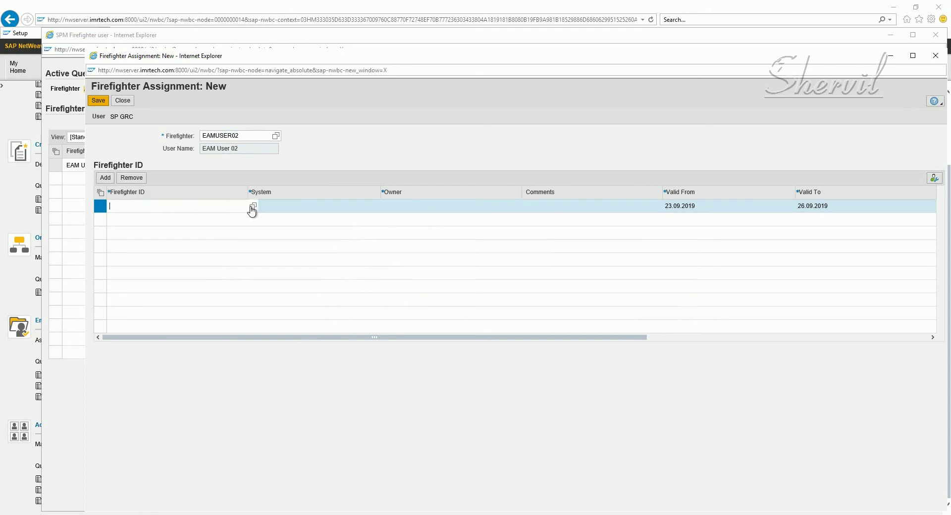
pyautogui.click(252, 206)
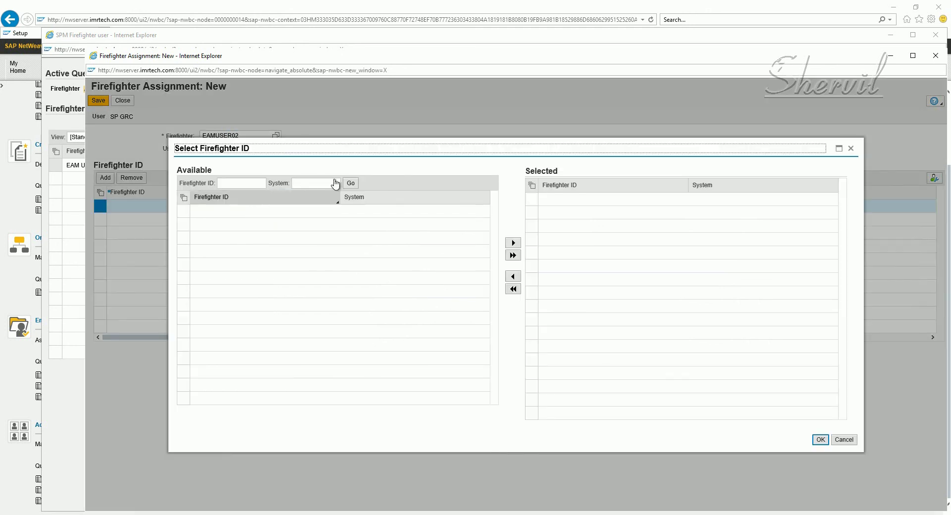
pyautogui.click(257, 185)
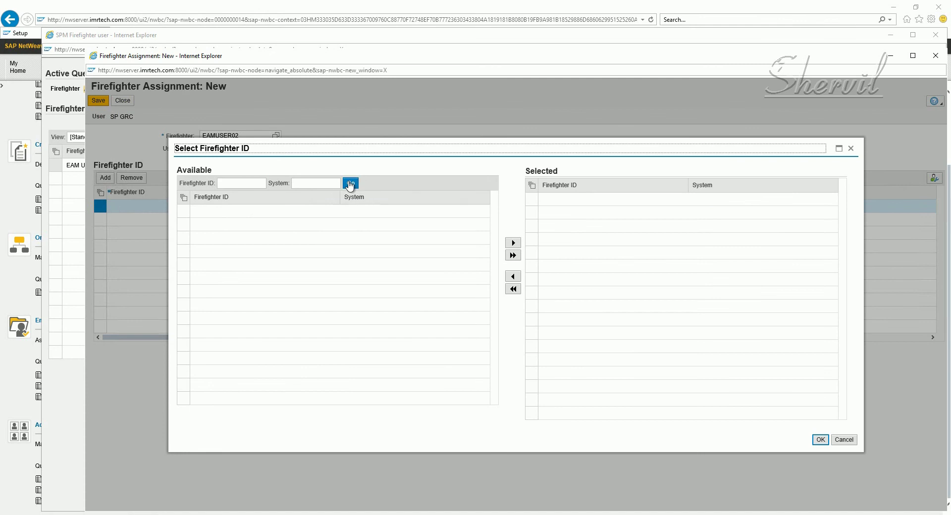
pyautogui.click(350, 183)
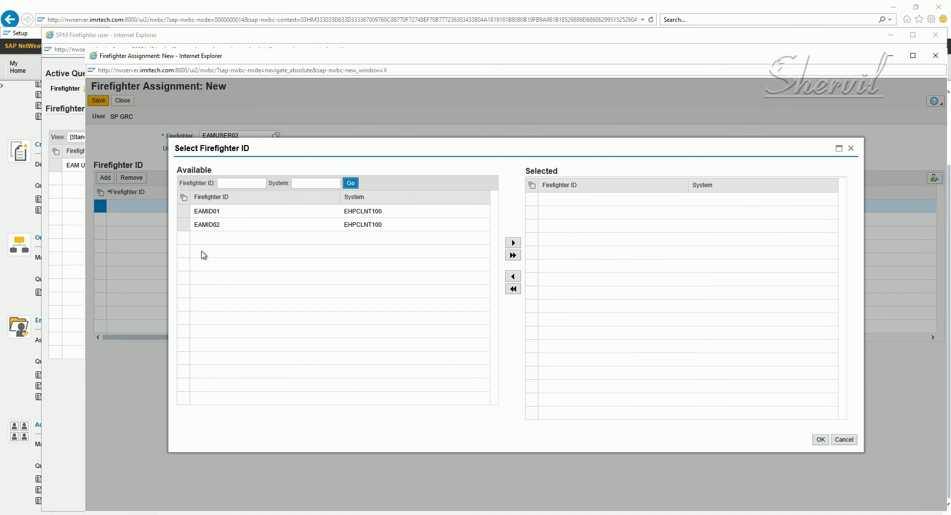
pyautogui.click(193, 226)
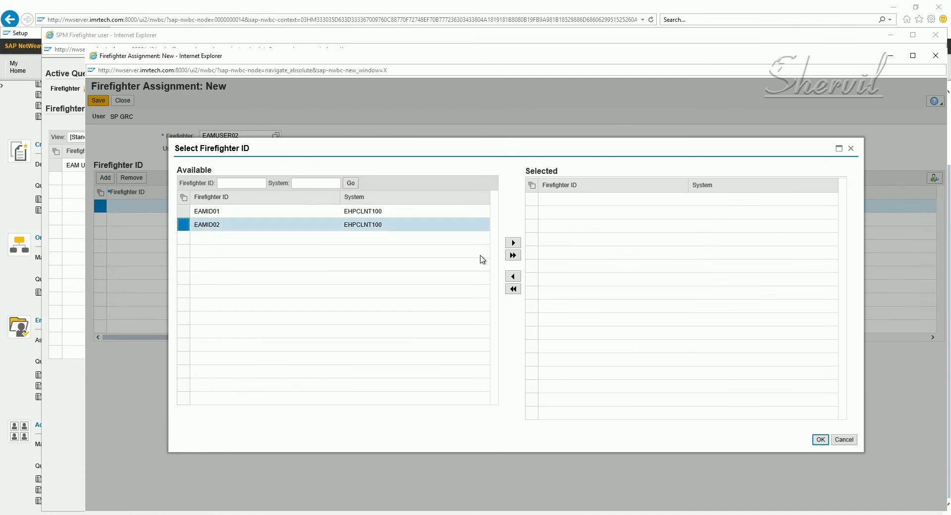
pyautogui.click(513, 243)
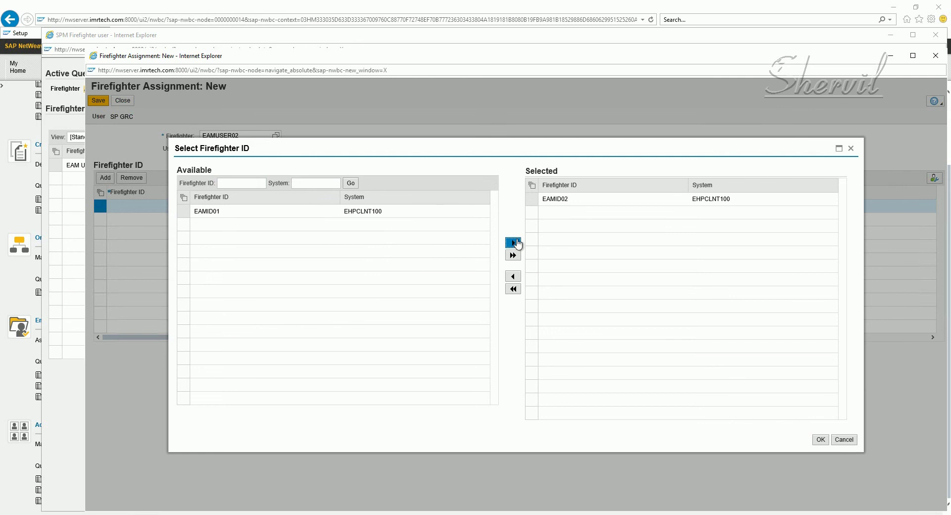
pyautogui.click(821, 440)
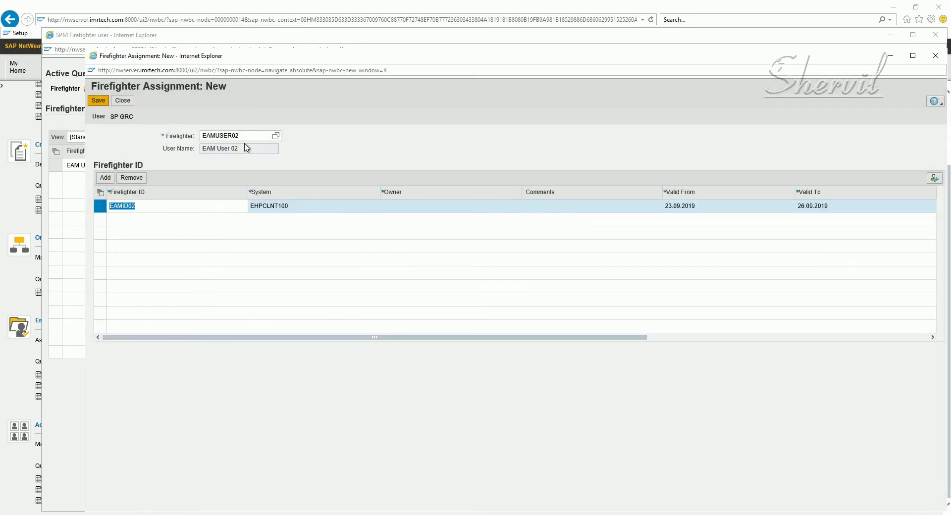
# Set EAMOWNER02 as the owner for EAMID02 in the EAMUSER02 assignment
pyautogui.click(242, 135)
pyautogui.doubleClick(209, 135)
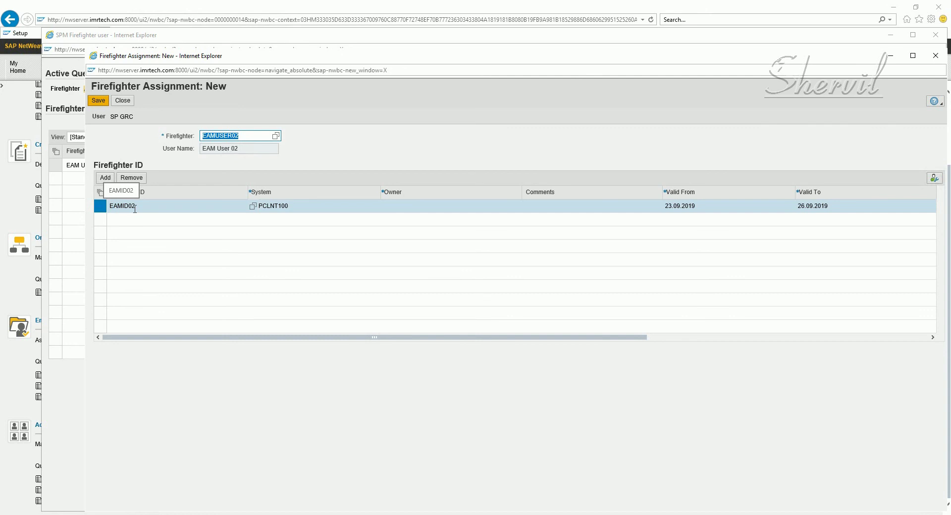
pyautogui.click(400, 207)
pyautogui.click(403, 204)
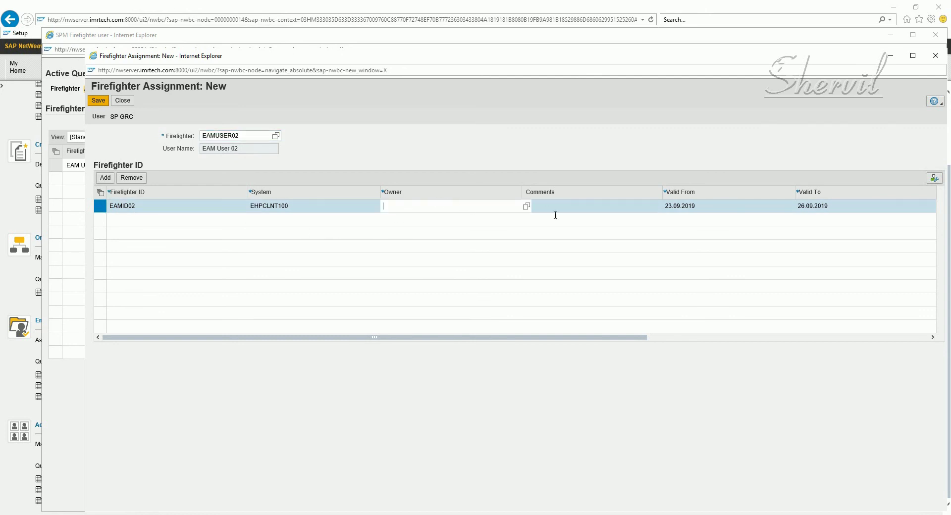
pyautogui.click(516, 207)
pyautogui.click(527, 207)
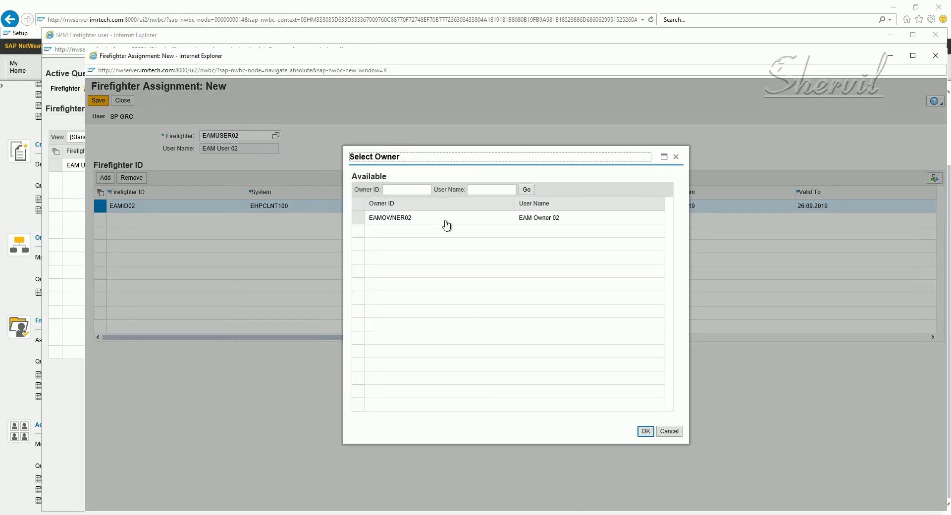
pyautogui.click(388, 223)
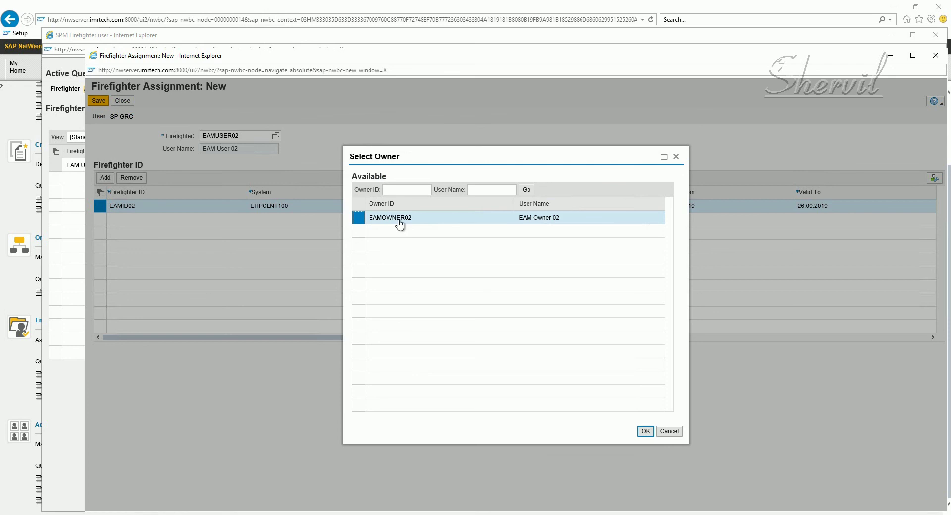
pyautogui.click(644, 433)
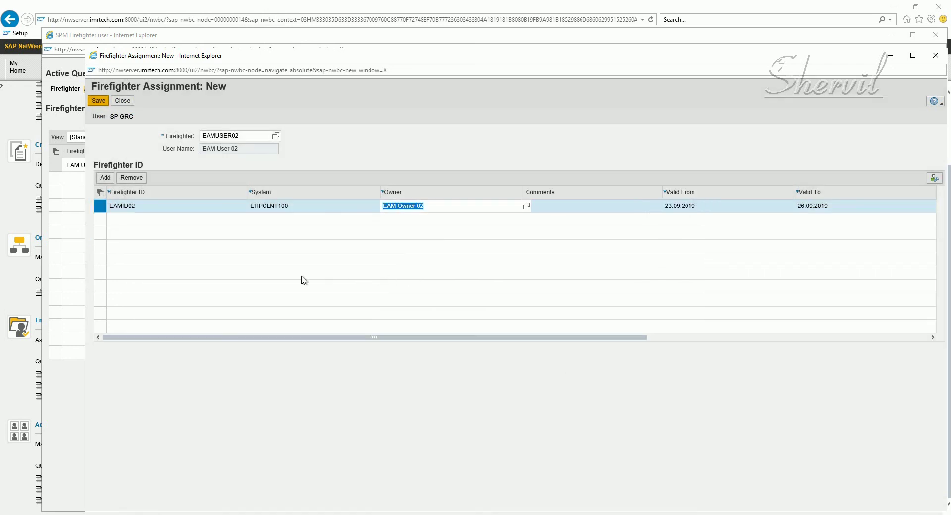
# Save and close the EAMUSER02 assignment, and close the Firefighters list
pyautogui.click(98, 101)
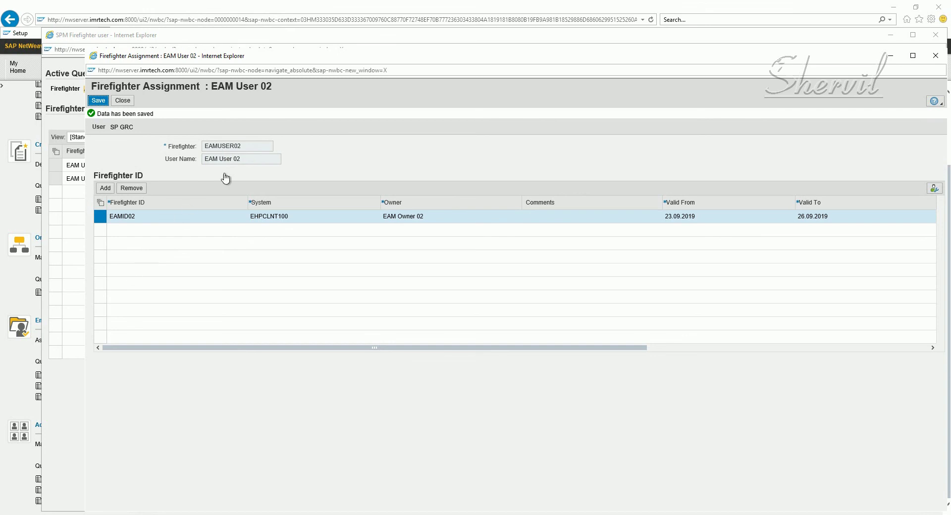
pyautogui.click(100, 101)
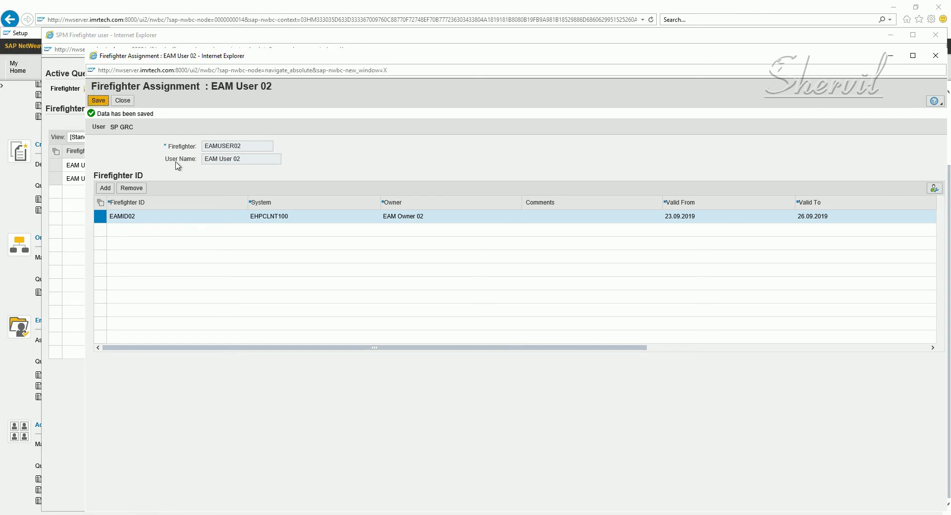
pyautogui.click(123, 101)
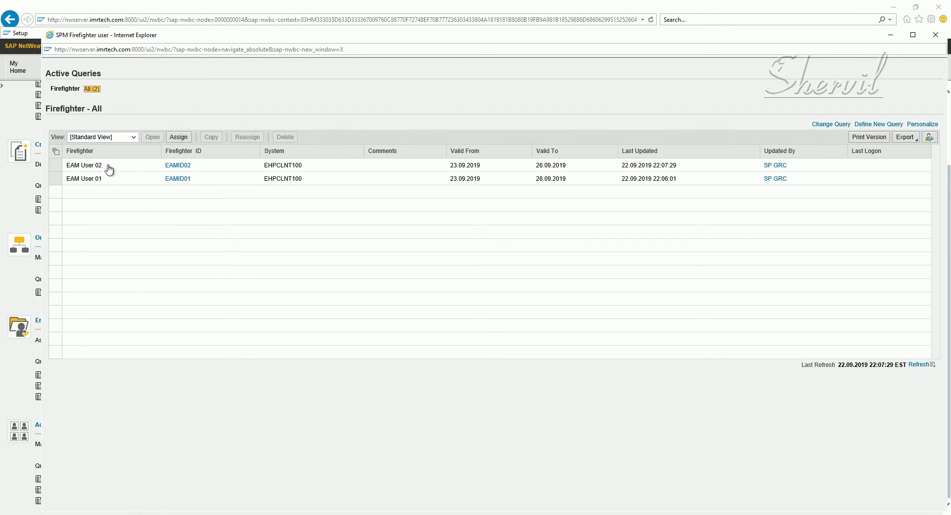
pyautogui.click(179, 167)
pyautogui.click(935, 36)
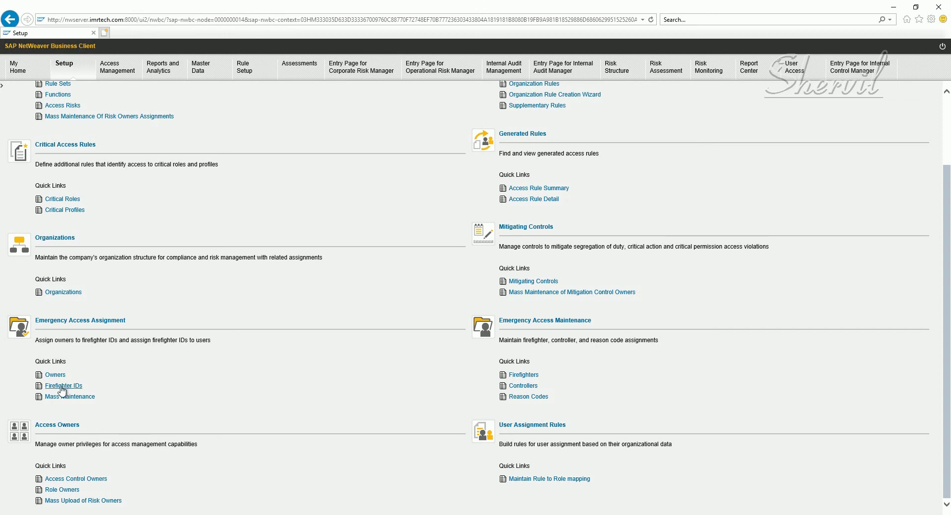
# Open the EAMID02 assignment from the Firefighter IDs list under Emergency Access Assignment
pyautogui.click(530, 385)
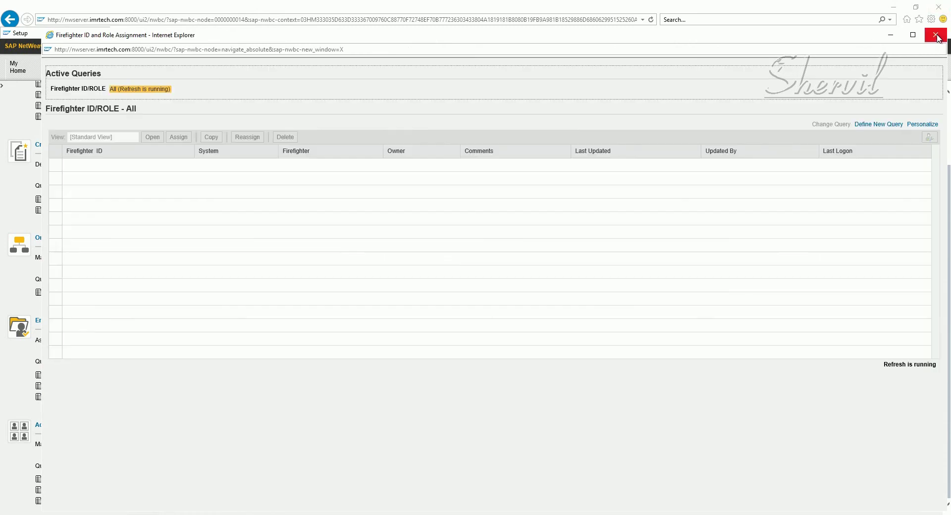
pyautogui.click(935, 34)
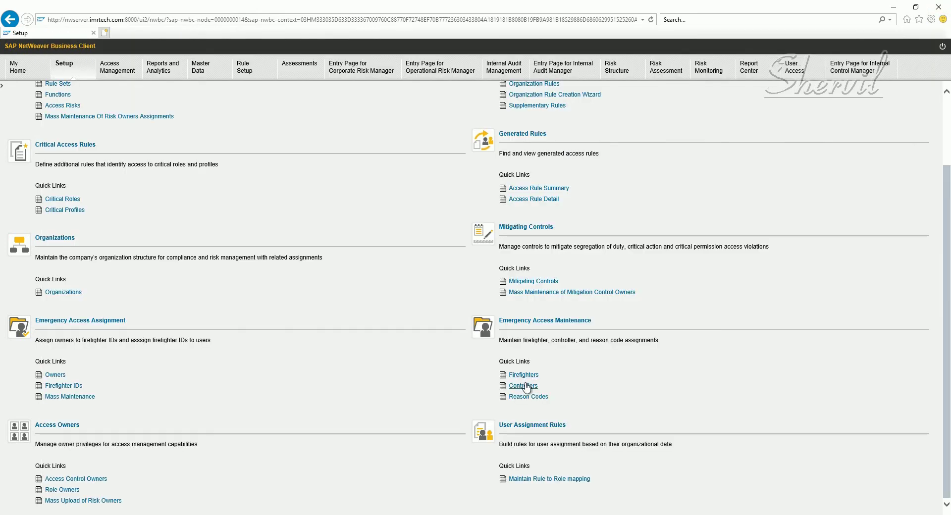
pyautogui.click(64, 387)
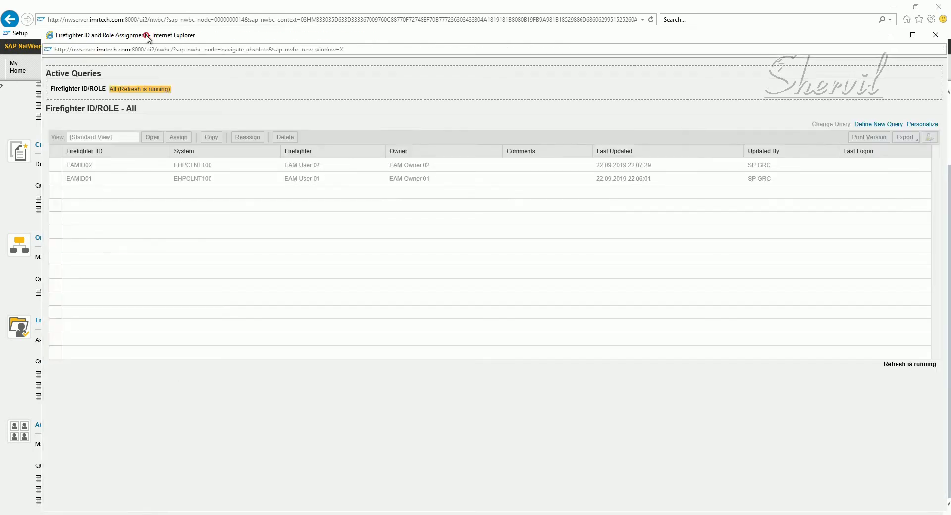
pyautogui.moveTo(148, 39); pyautogui.dragTo(221, 32)
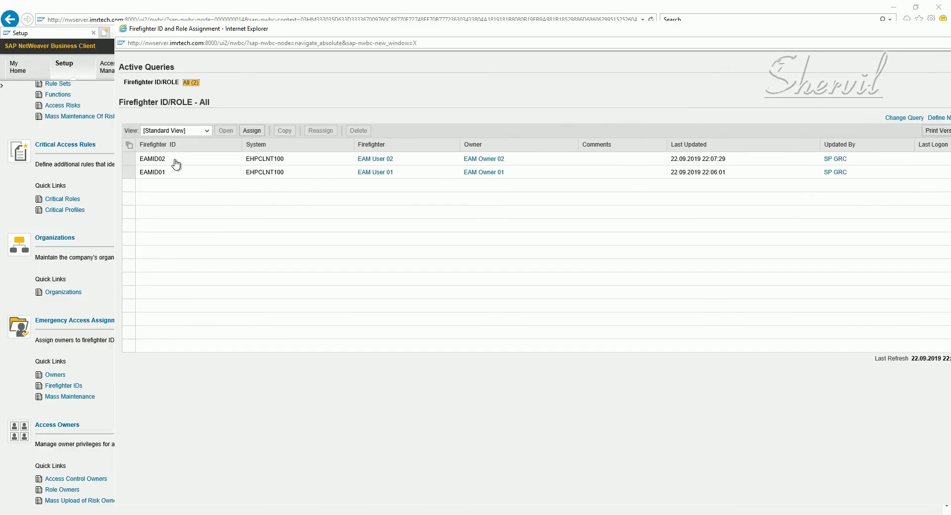
pyautogui.click(175, 162)
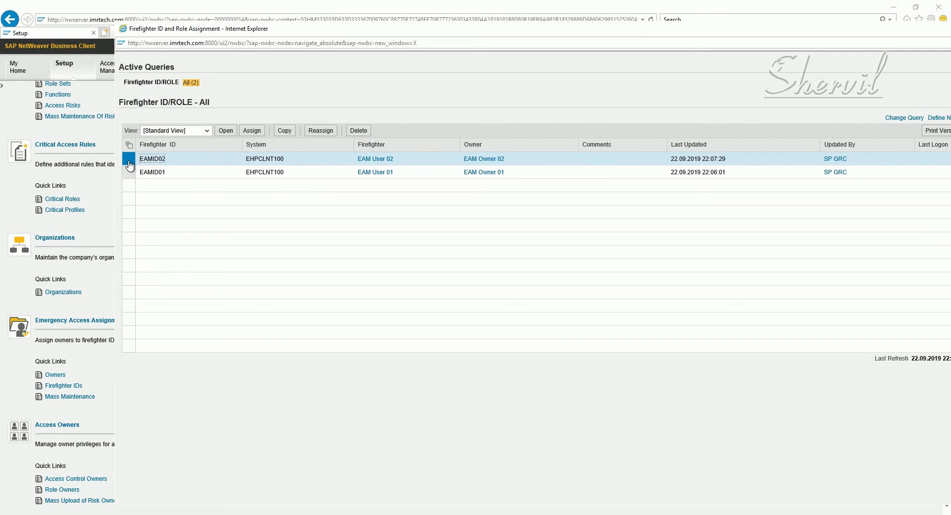
pyautogui.click(231, 132)
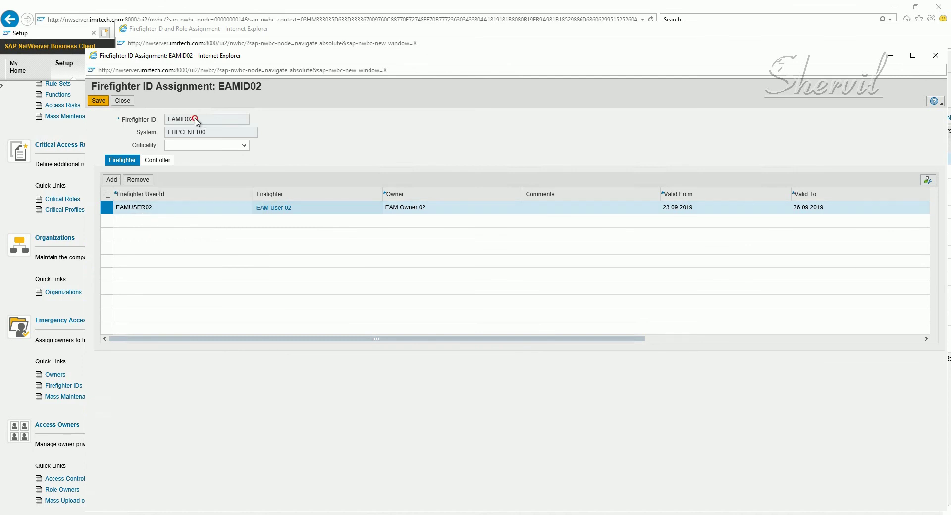
# Add EAMCNTRL02 as a controller for firefighter ID EAMID02 and check the available notification options
pyautogui.moveTo(195, 119); pyautogui.dragTo(180, 122)
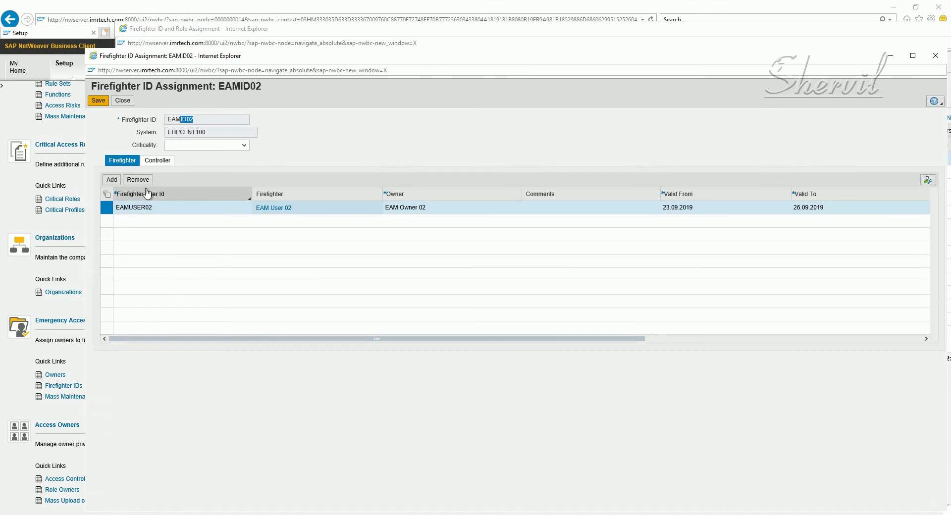
pyautogui.click(155, 161)
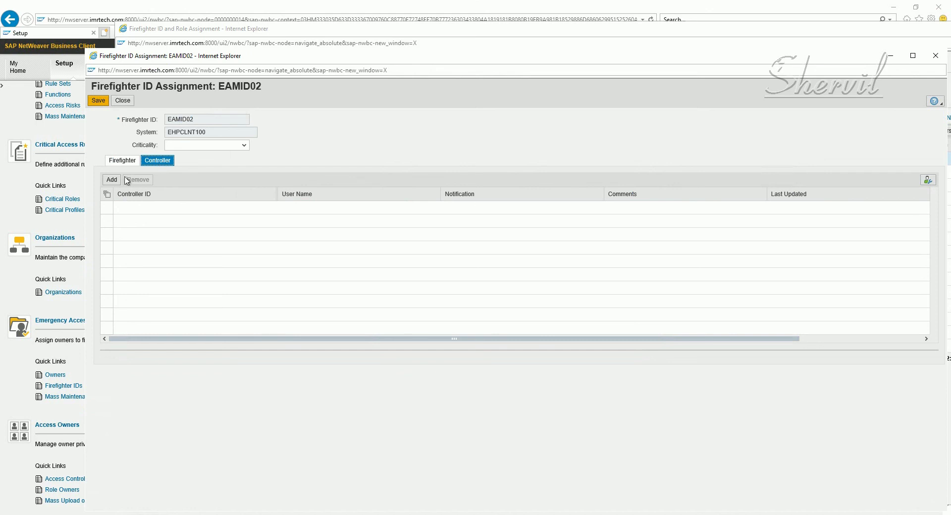
pyautogui.click(112, 180)
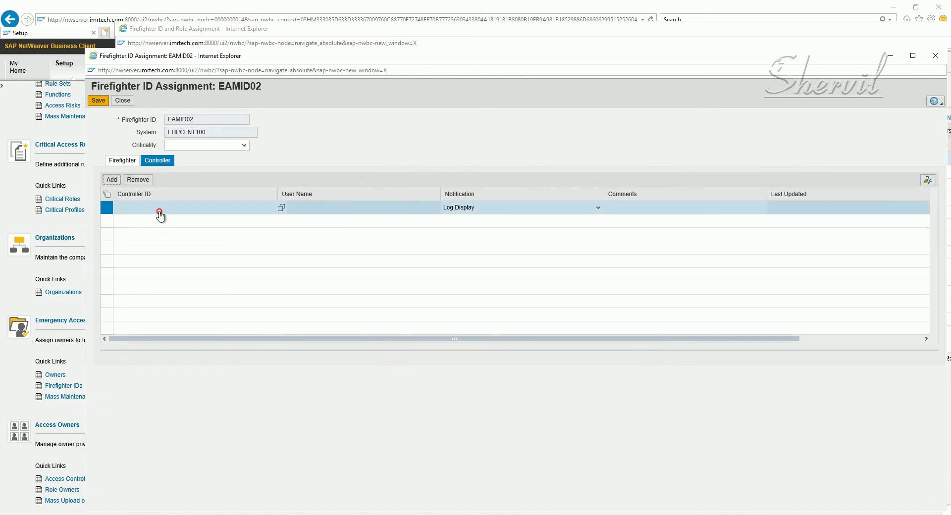
pyautogui.doubleClick(205, 120)
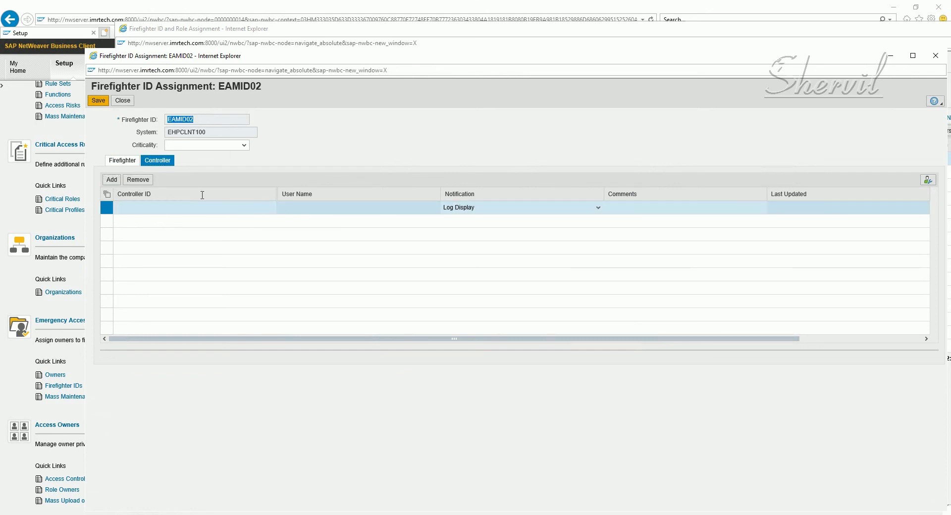
pyautogui.click(280, 209)
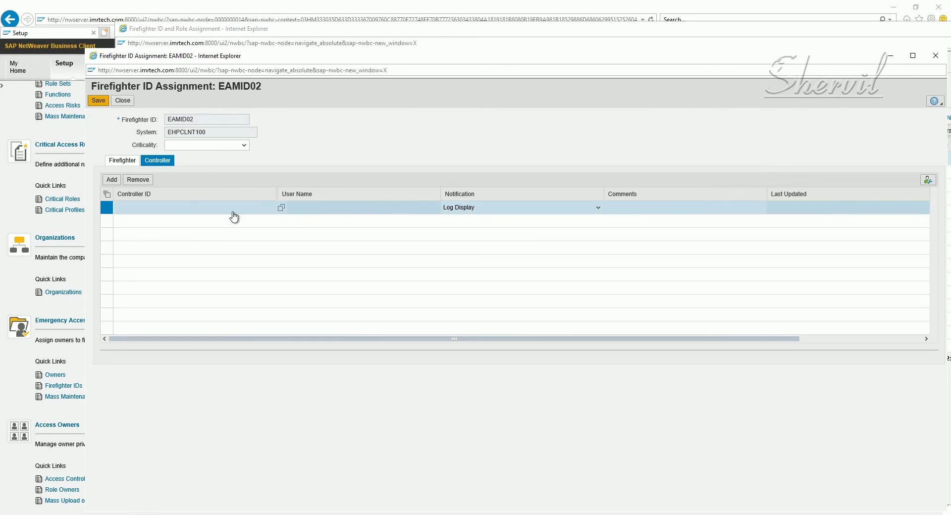
pyautogui.click(280, 212)
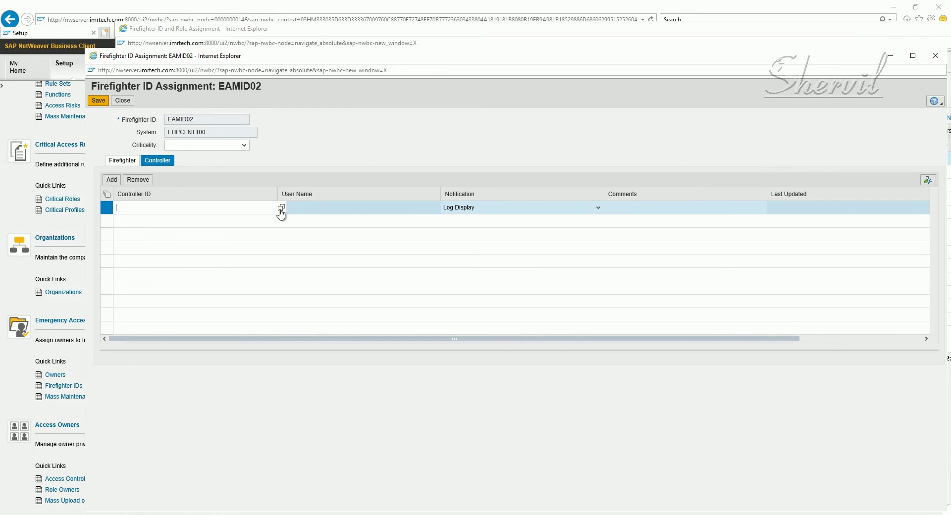
pyautogui.click(281, 208)
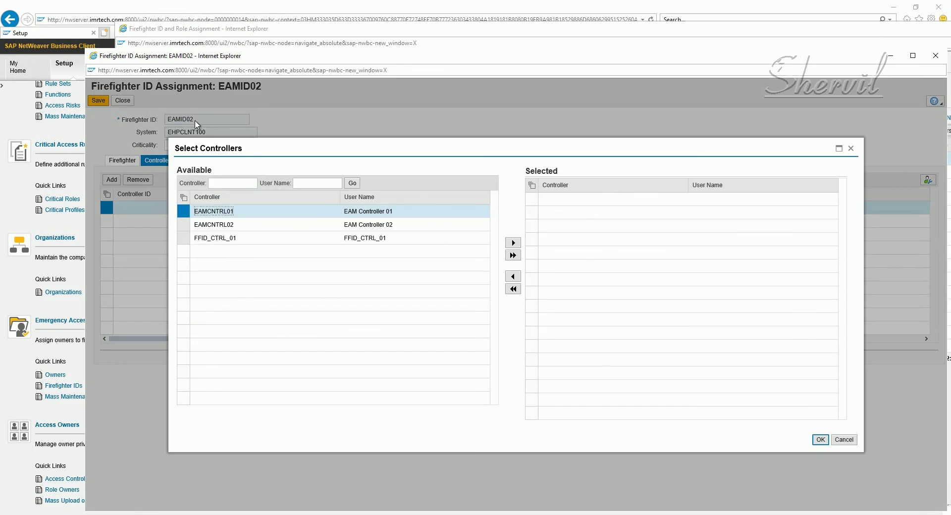
pyautogui.click(184, 227)
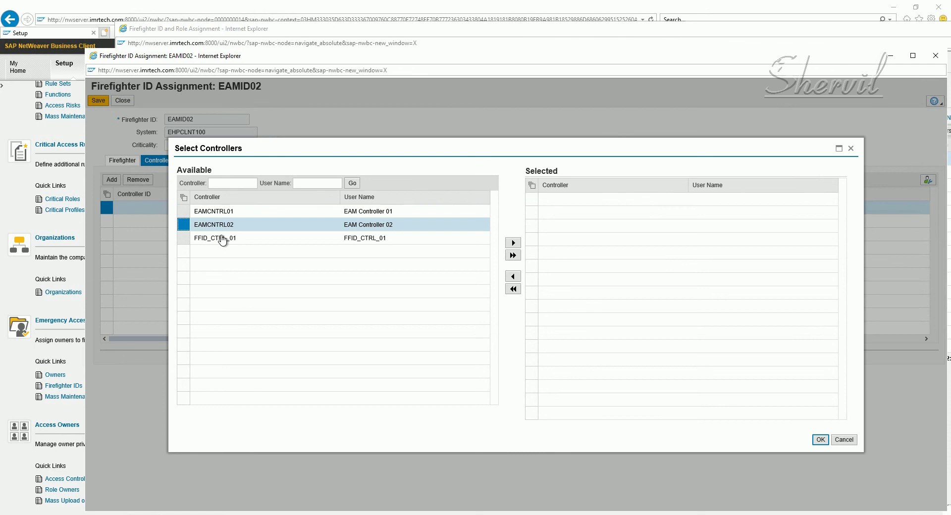
pyautogui.click(514, 244)
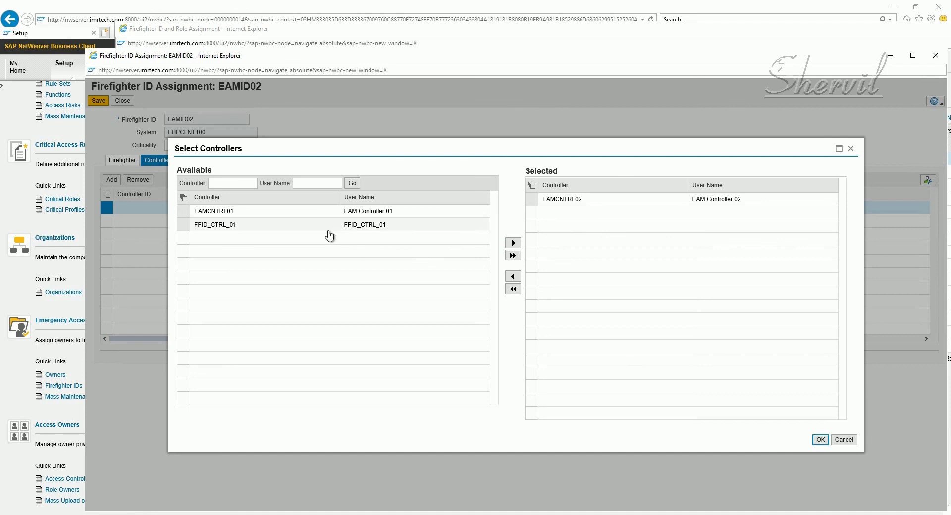
pyautogui.click(821, 440)
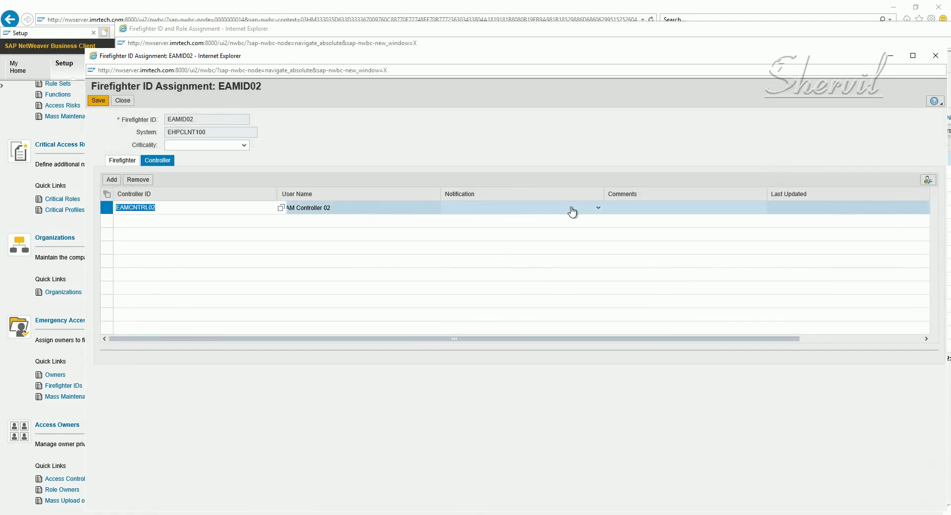
pyautogui.click(532, 212)
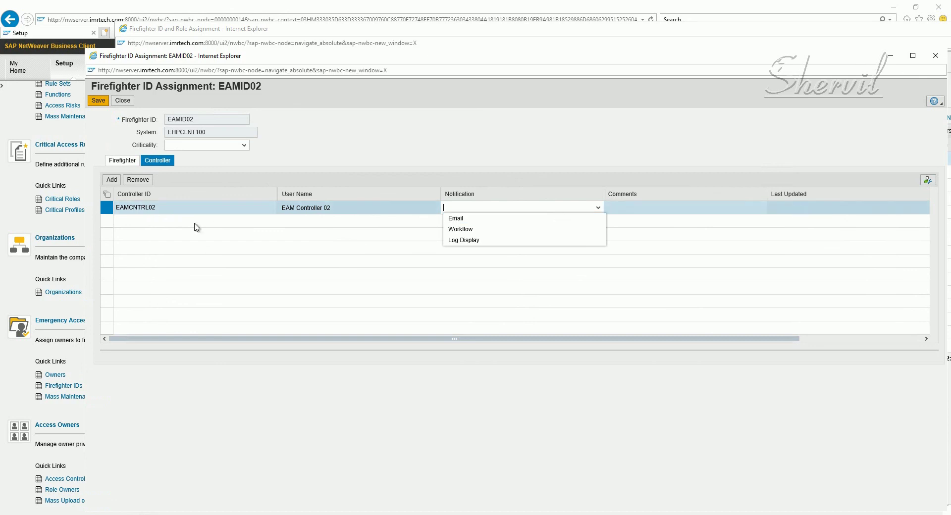
pyautogui.click(206, 184)
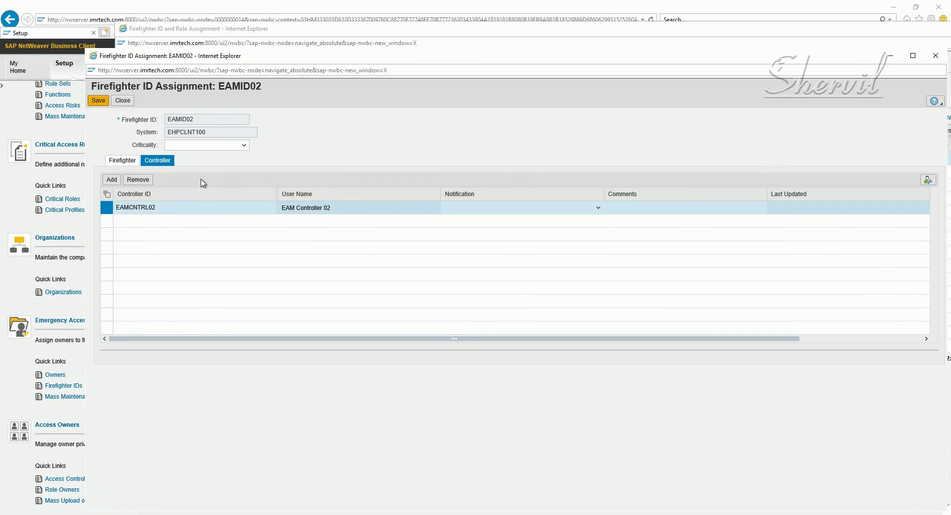
# Save and close the EAMID02 assignment, and select the EAMID01 entry in the Firefighter ID list
pyautogui.click(99, 103)
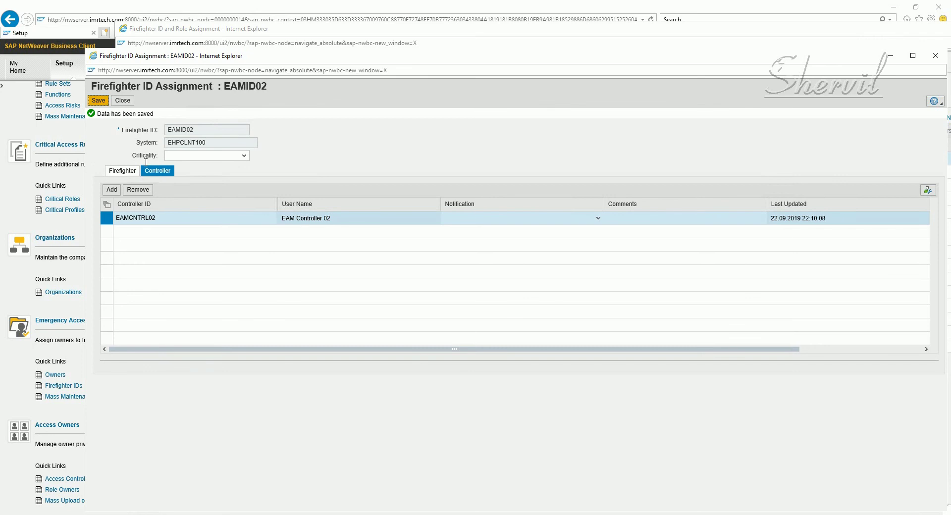
pyautogui.click(122, 100)
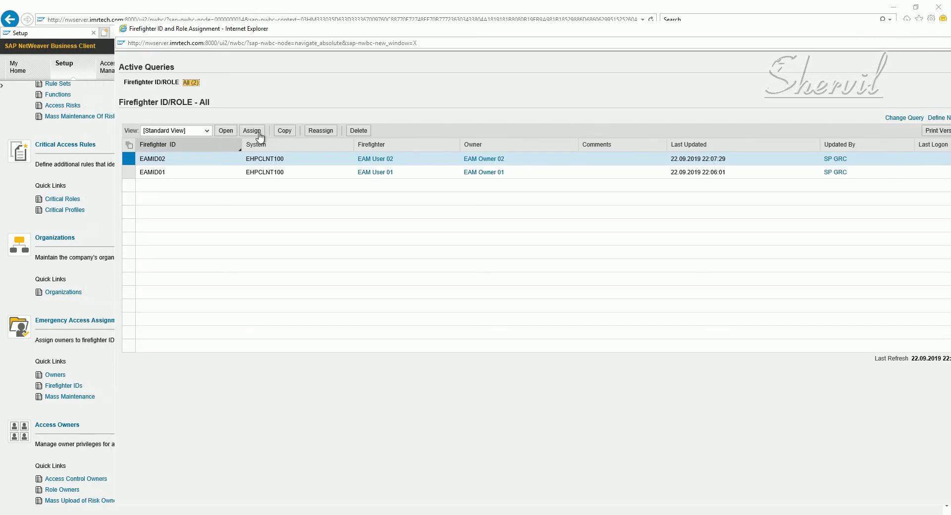
pyautogui.click(130, 172)
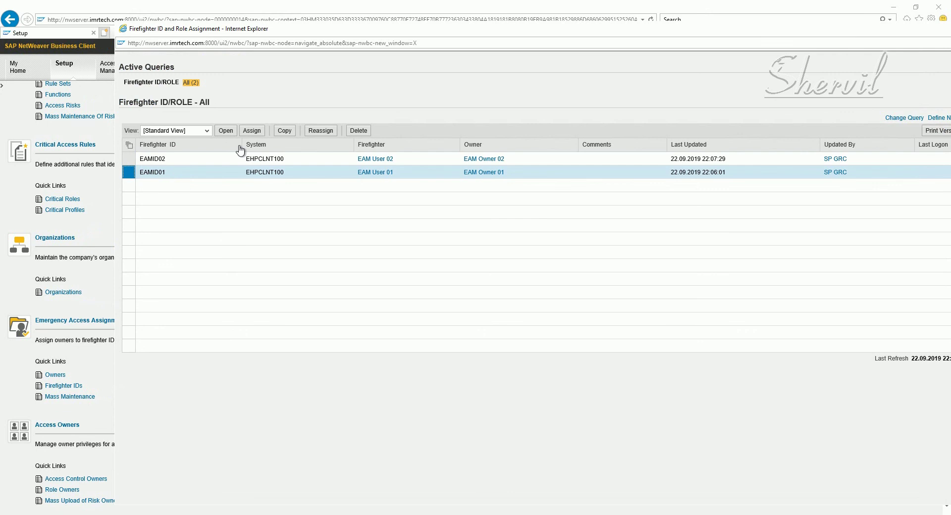
pyautogui.click(251, 132)
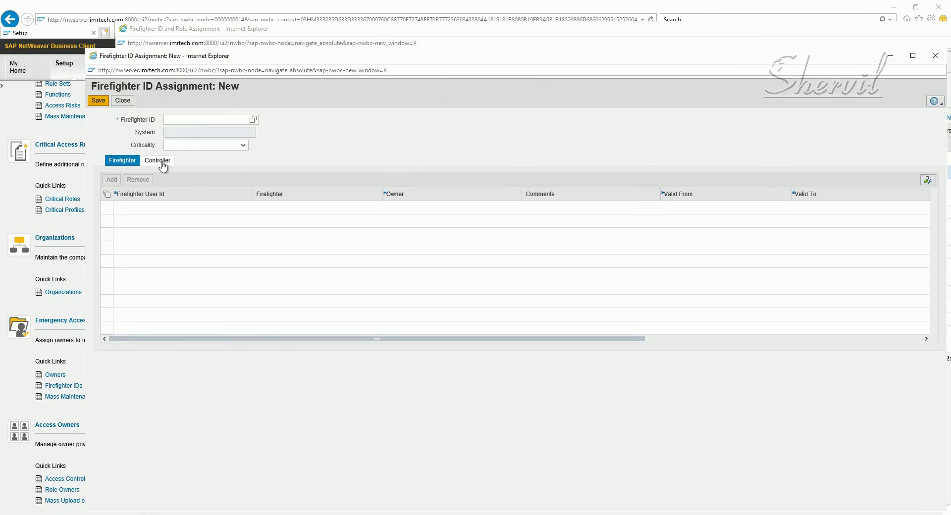
pyautogui.click(163, 167)
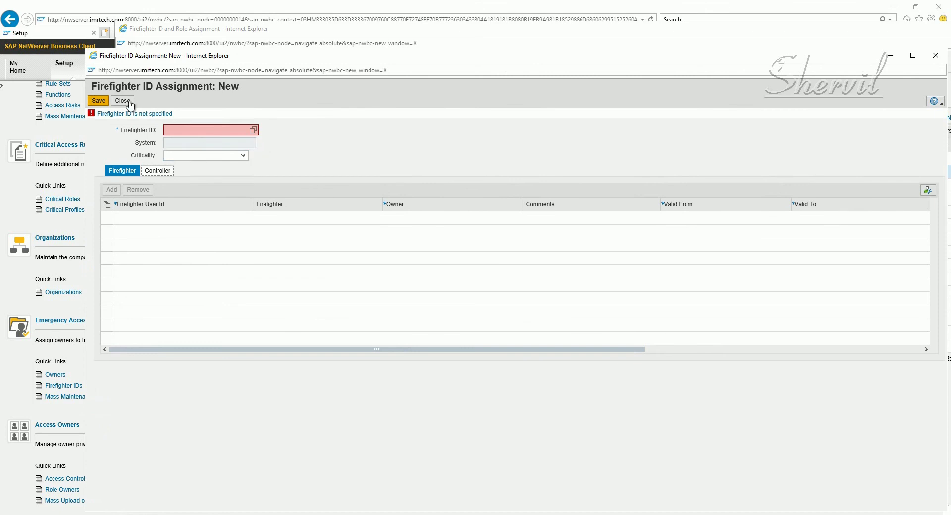
pyautogui.click(935, 56)
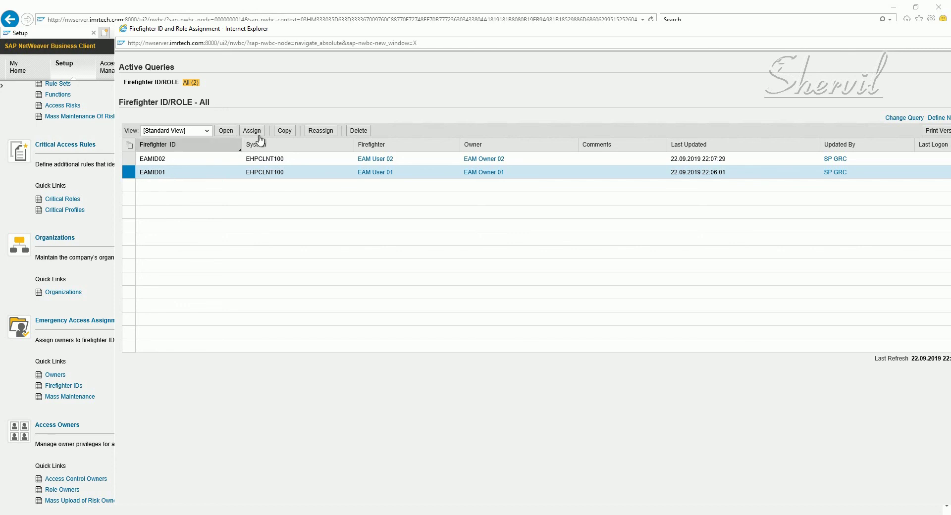
# Open the controller assignments of firefighter ID EAMID01 and check the available criticality options without choosing one
pyautogui.click(226, 131)
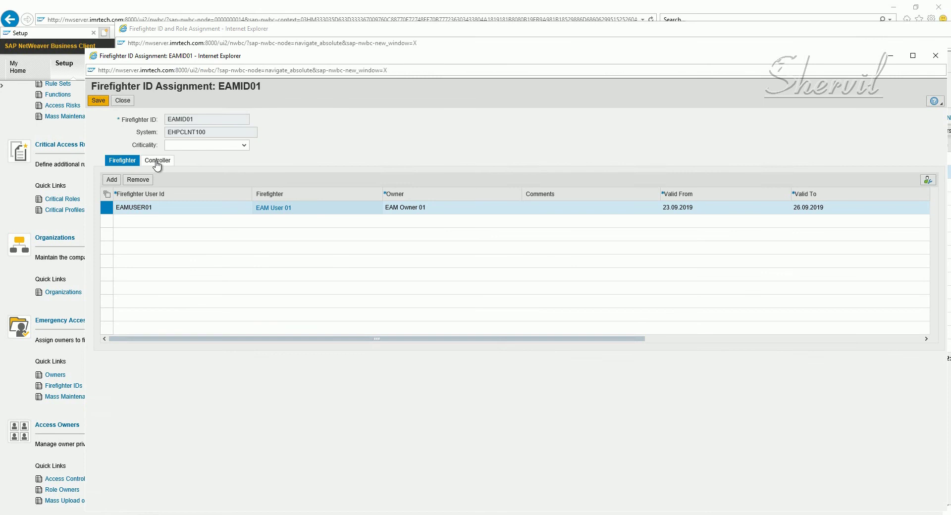
pyautogui.click(157, 161)
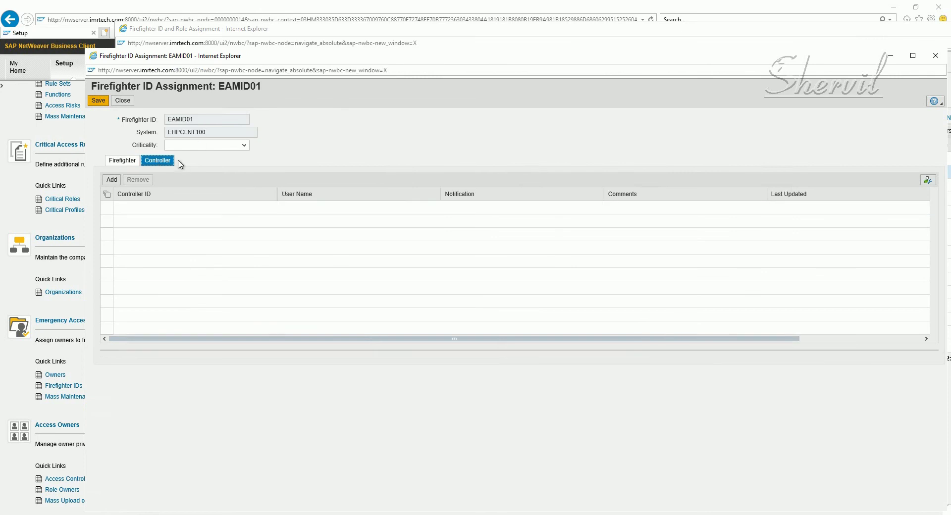
pyautogui.click(237, 147)
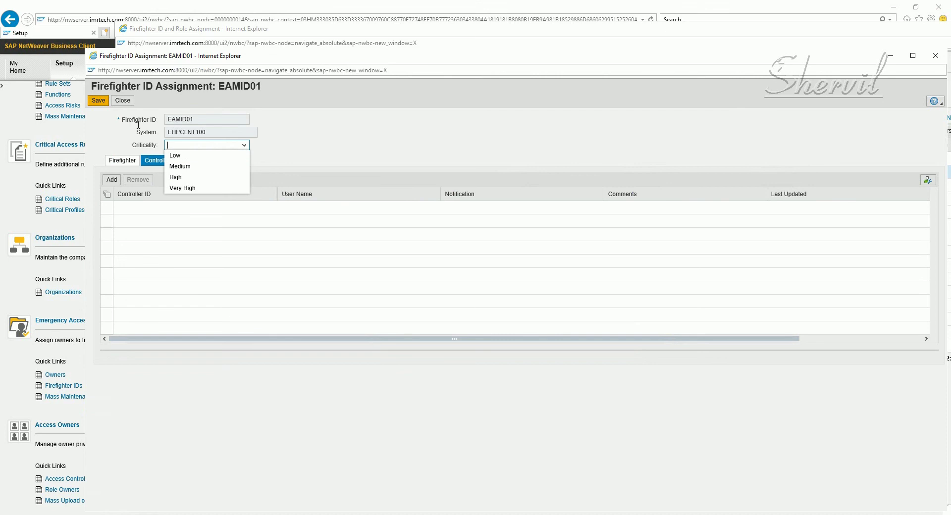
pyautogui.click(407, 134)
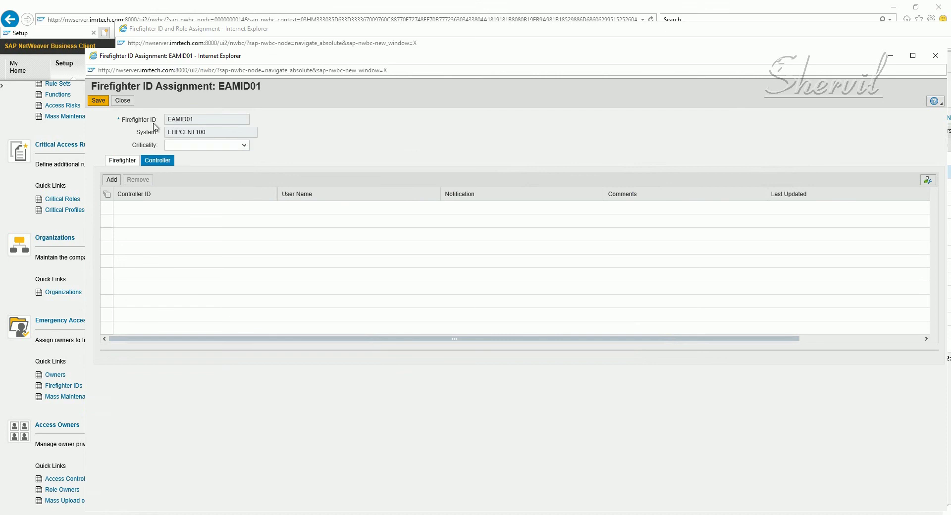
# Add EAMCNTRL01 as a controller for firefighter ID EAMID01
pyautogui.click(111, 181)
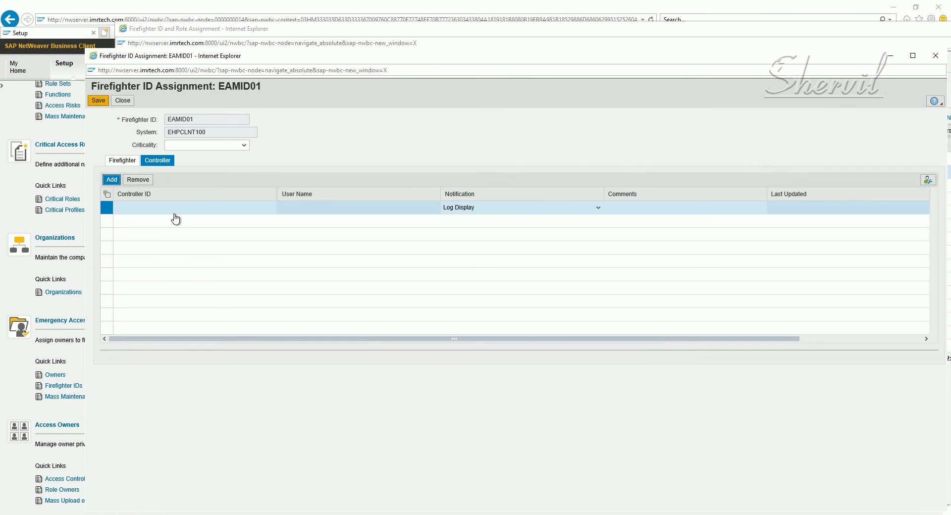
pyautogui.click(281, 211)
pyautogui.click(282, 208)
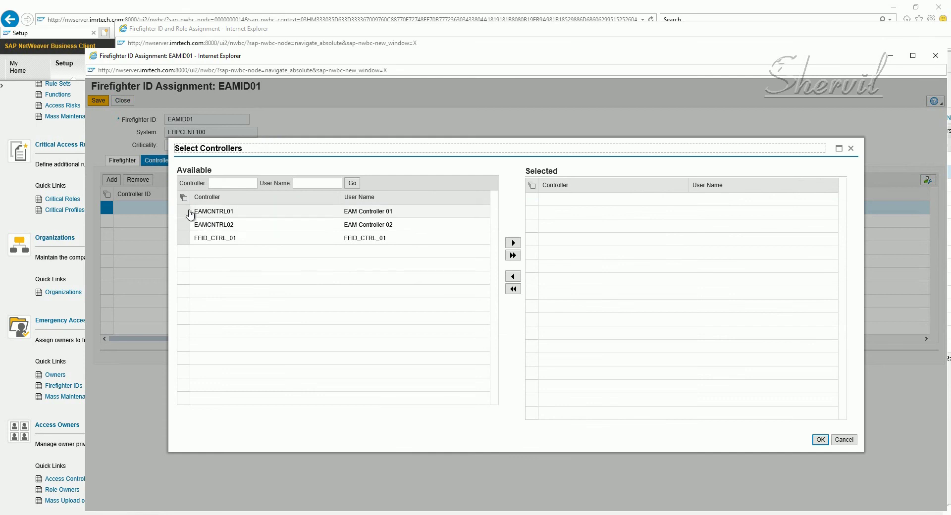
pyautogui.click(189, 213)
pyautogui.click(513, 244)
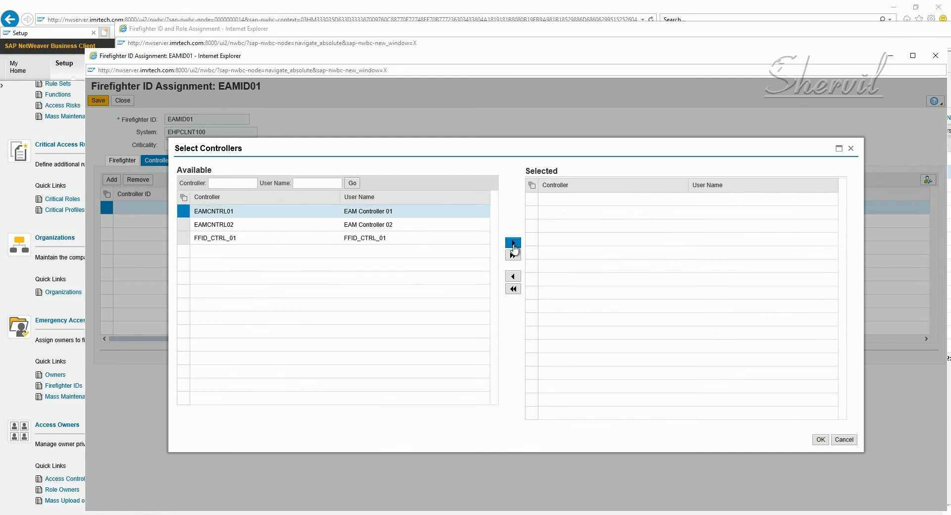
pyautogui.click(821, 440)
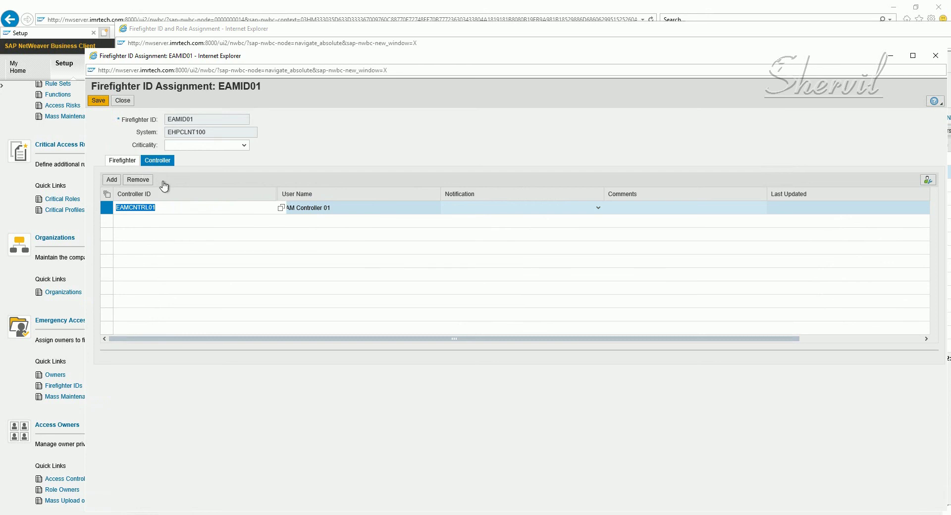
# Save the EAMID01 assignment, review its firefighter entry, and close the assignment
pyautogui.click(99, 102)
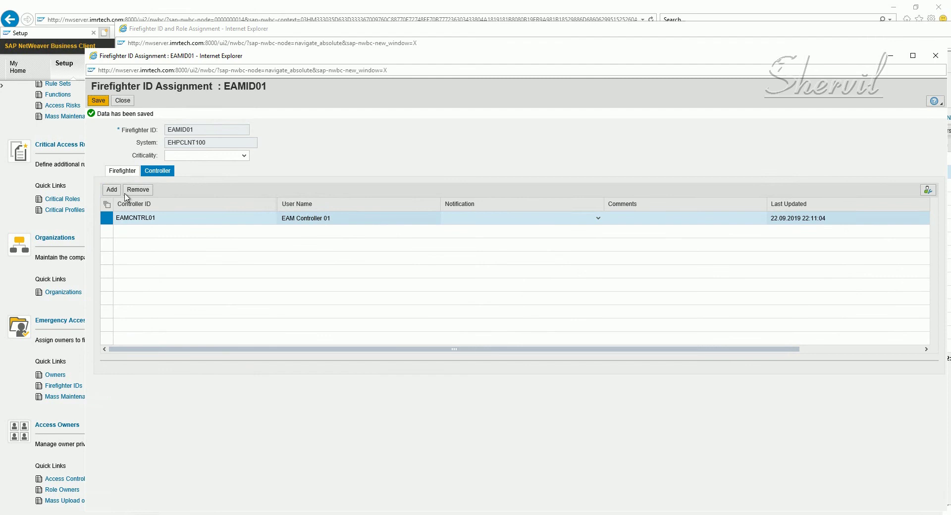
pyautogui.click(121, 177)
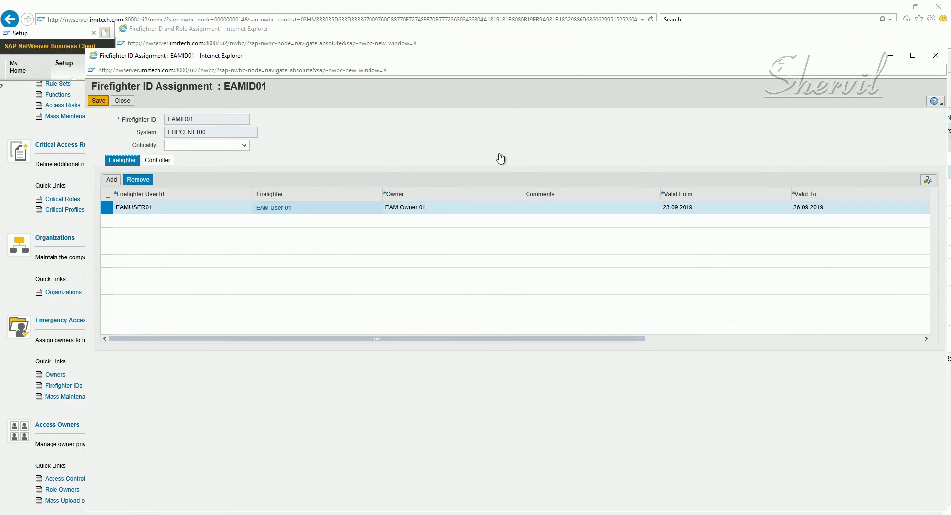
pyautogui.click(936, 55)
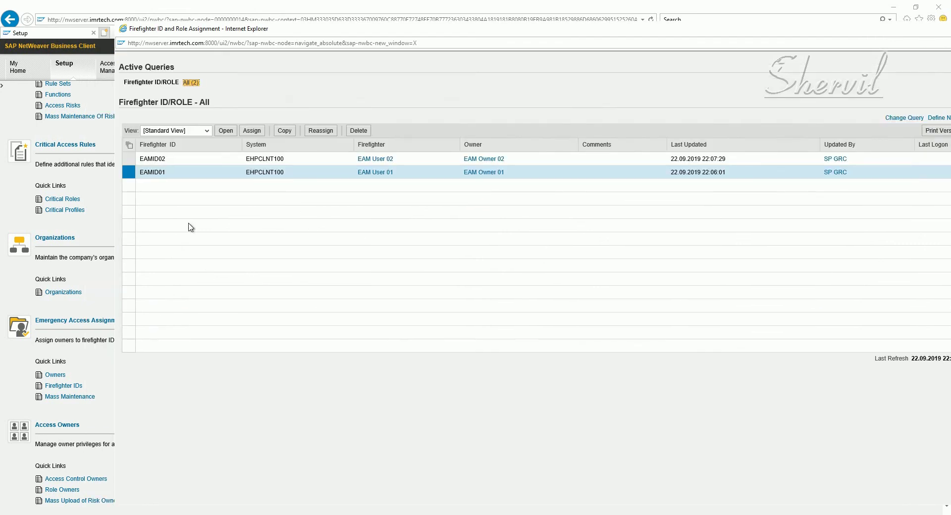
# Rearrange the Firefighter ID and Role Assignment window and bring up a refreshed list of the firefighter IDs
pyautogui.click(226, 132)
pyautogui.doubleClick(403, 33)
pyautogui.moveTo(904, 88); pyautogui.dragTo(833, 104)
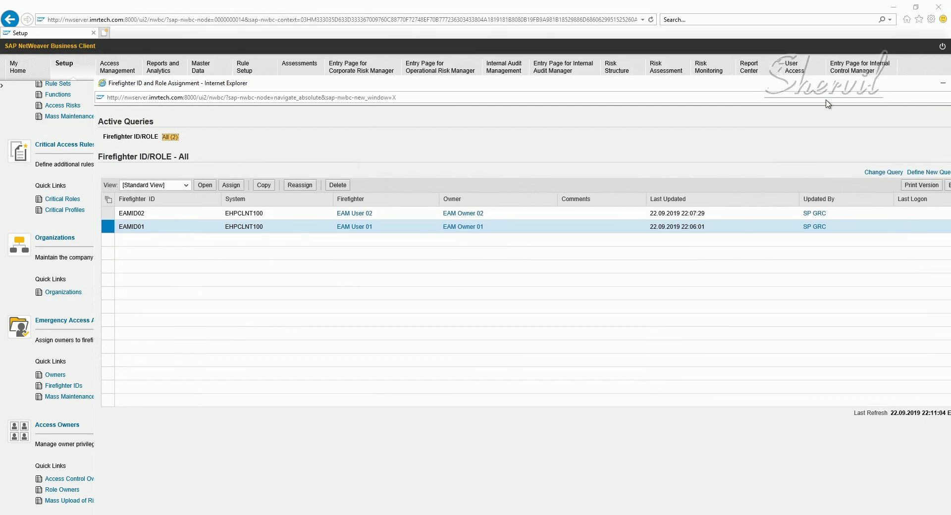
pyautogui.click(917, 100)
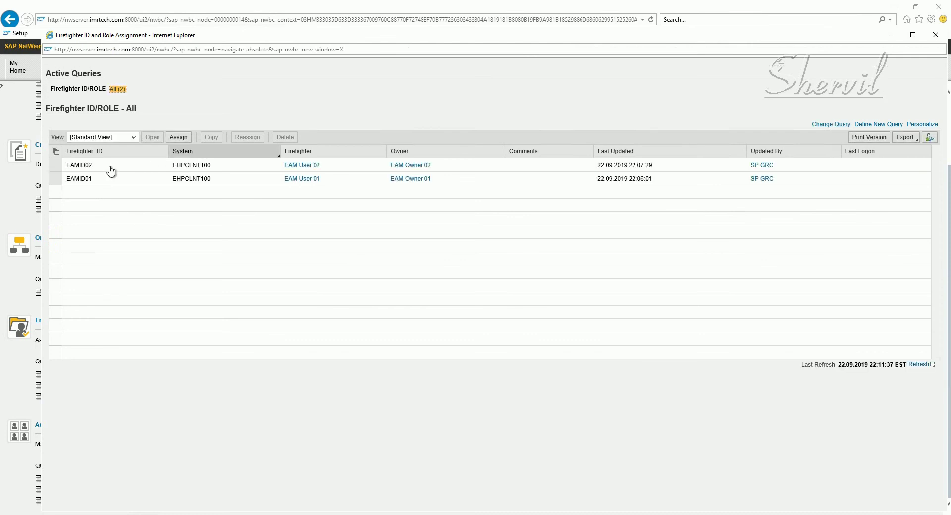
# Look over a blank firefighter ID assignment form, close it without saving, and close the Firefighter ID and Role Assignment list
pyautogui.click(178, 138)
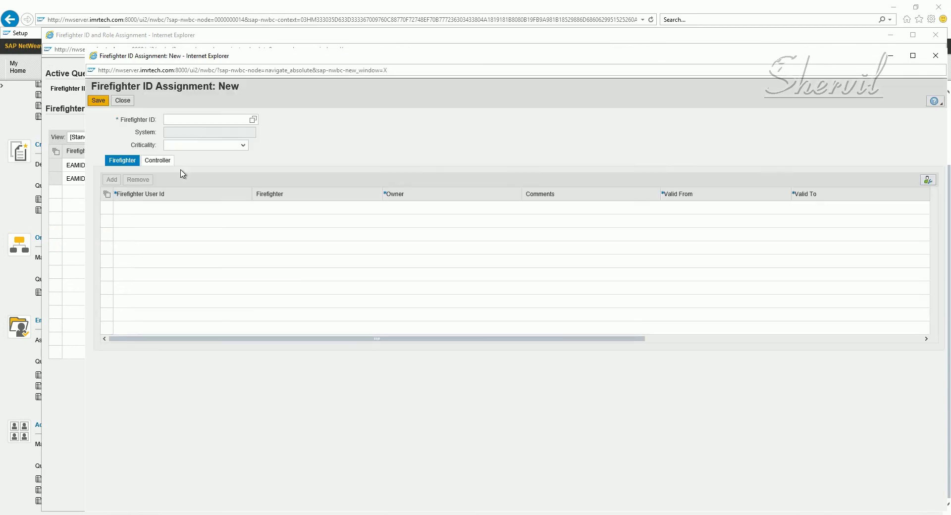
pyautogui.click(183, 120)
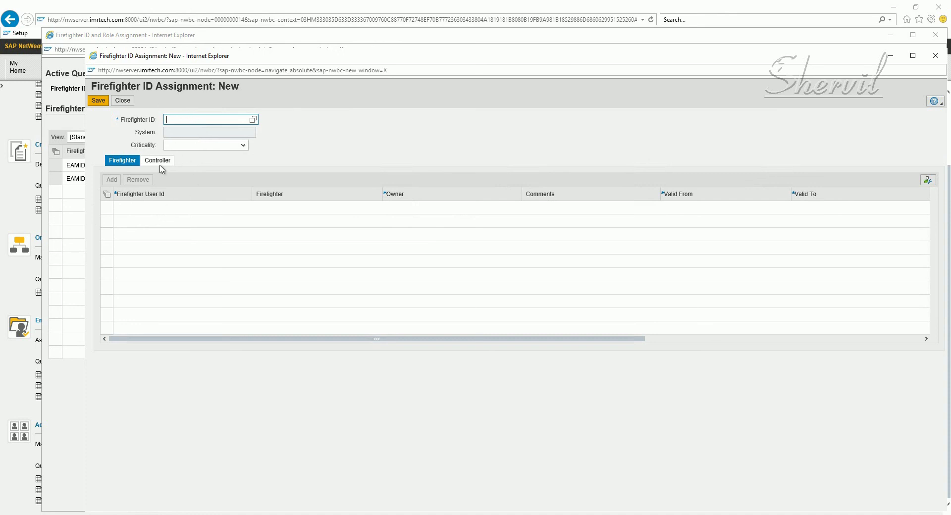
pyautogui.click(123, 100)
pyautogui.click(123, 101)
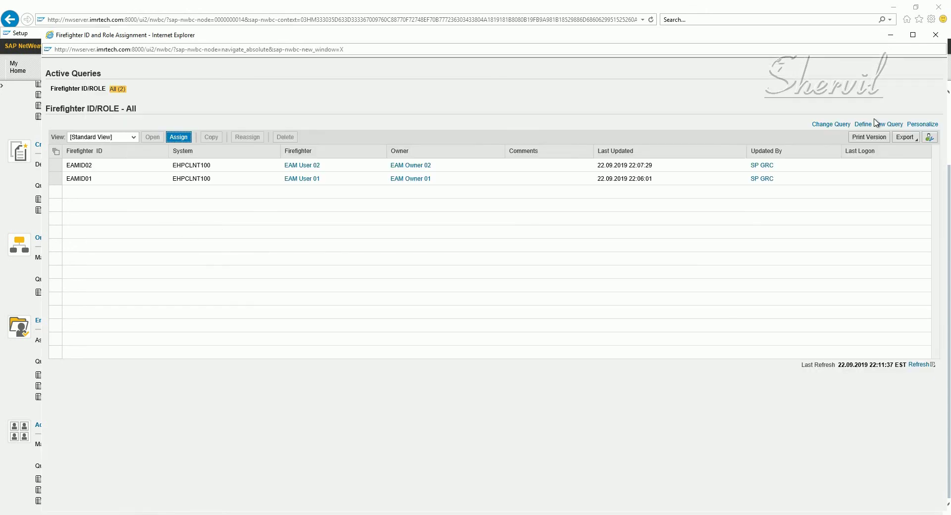
pyautogui.click(936, 36)
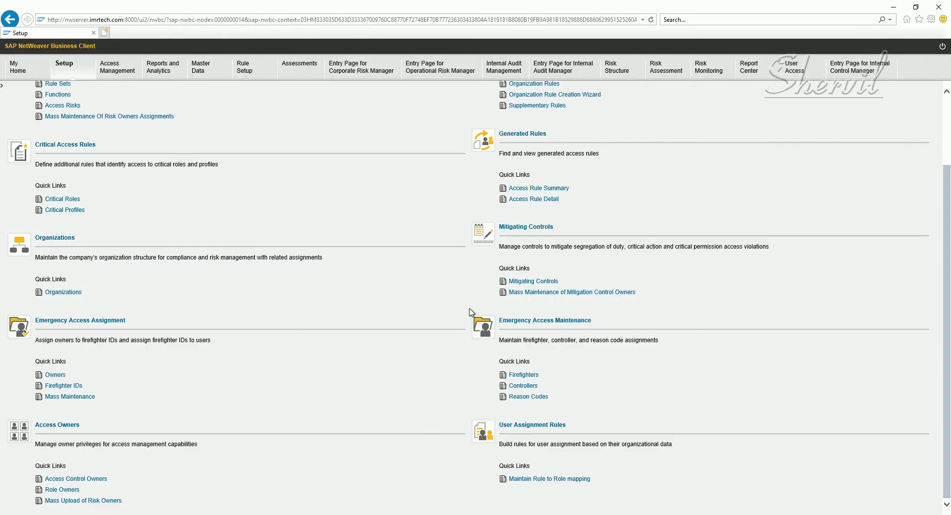